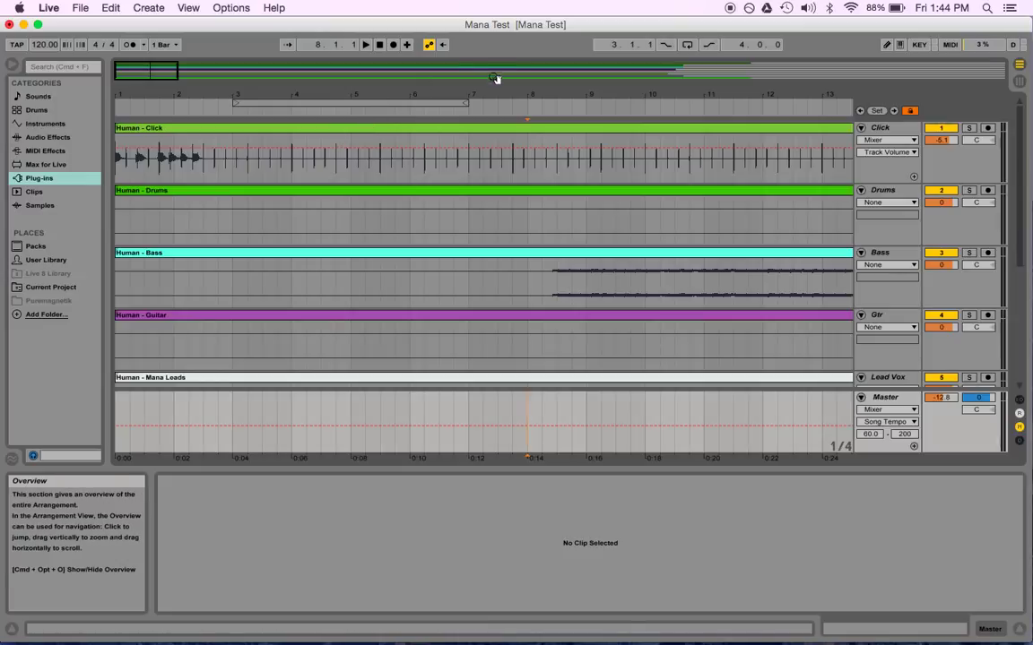
# Zoom the timeline in around bar 7 and set the song tempo back to 120 BPM
pyautogui.moveTo(441, 99); pyautogui.dragTo(488, 97)
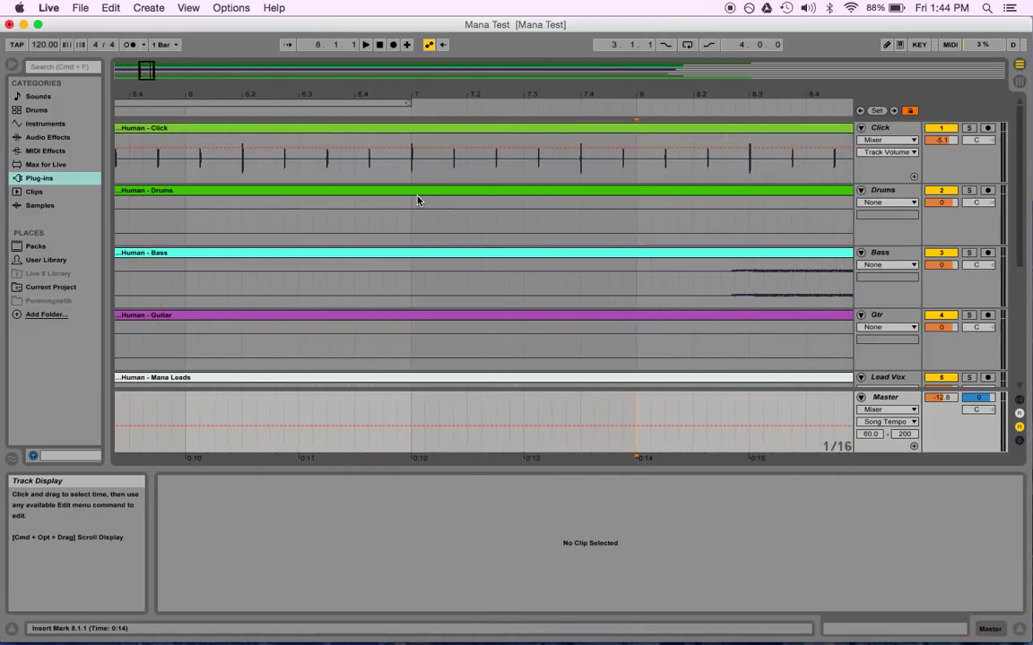
pyautogui.moveTo(446, 98)
pyautogui.mouseDown()
pyautogui.moveTo(447, 121)
pyautogui.moveTo(451, 96)
pyautogui.mouseUp()
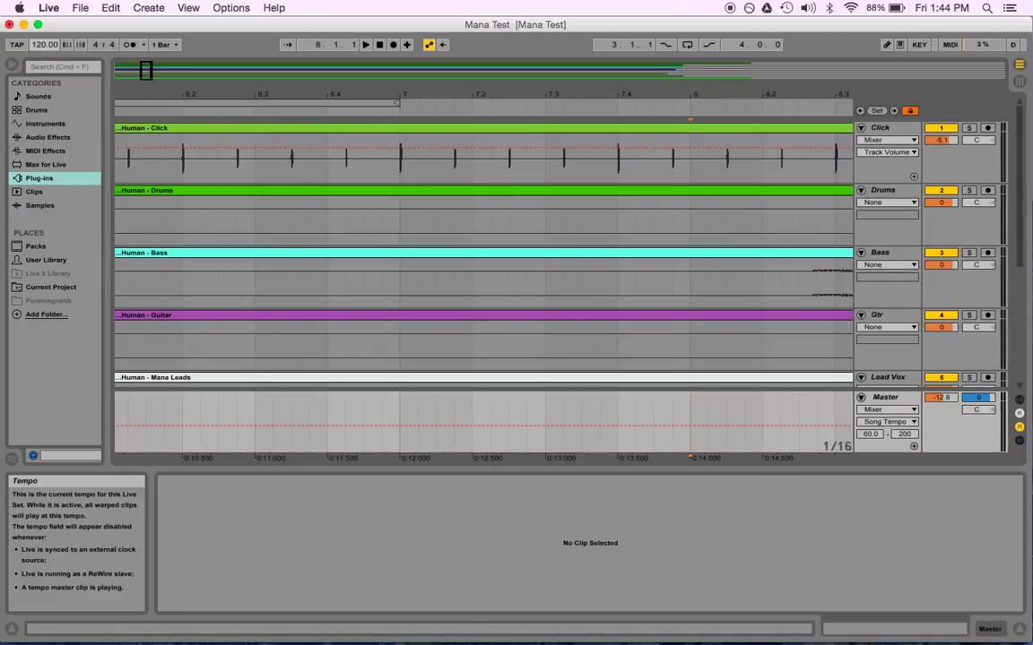
pyautogui.moveTo(45, 44)
pyautogui.mouseDown()
pyautogui.moveTo(45, 8)
pyautogui.moveTo(45, 41)
pyautogui.mouseUp()
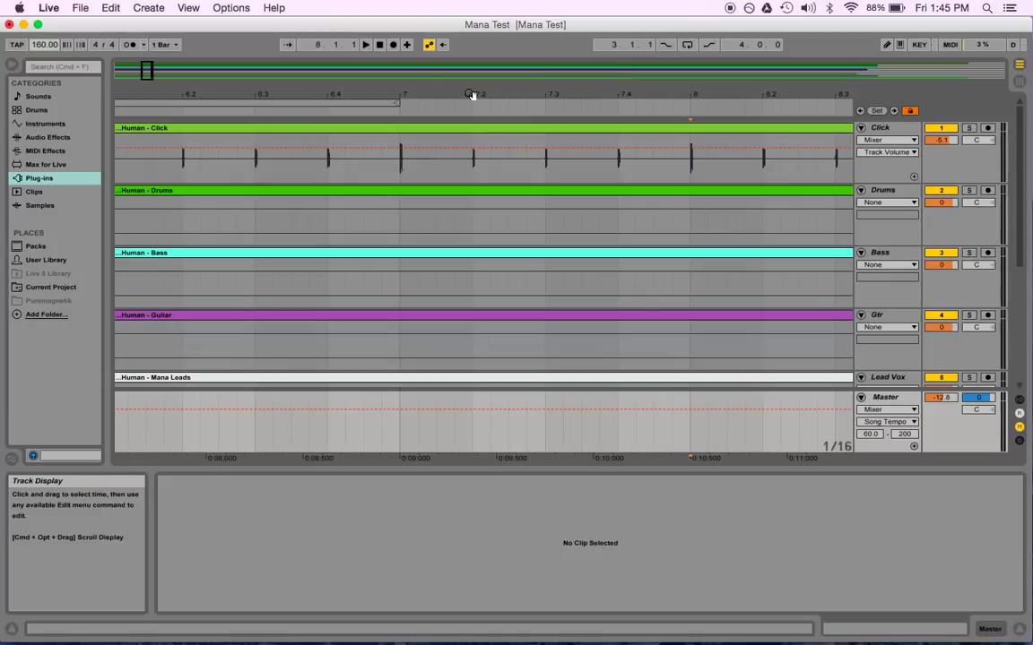
pyautogui.click(41, 45)
pyautogui.write('12')
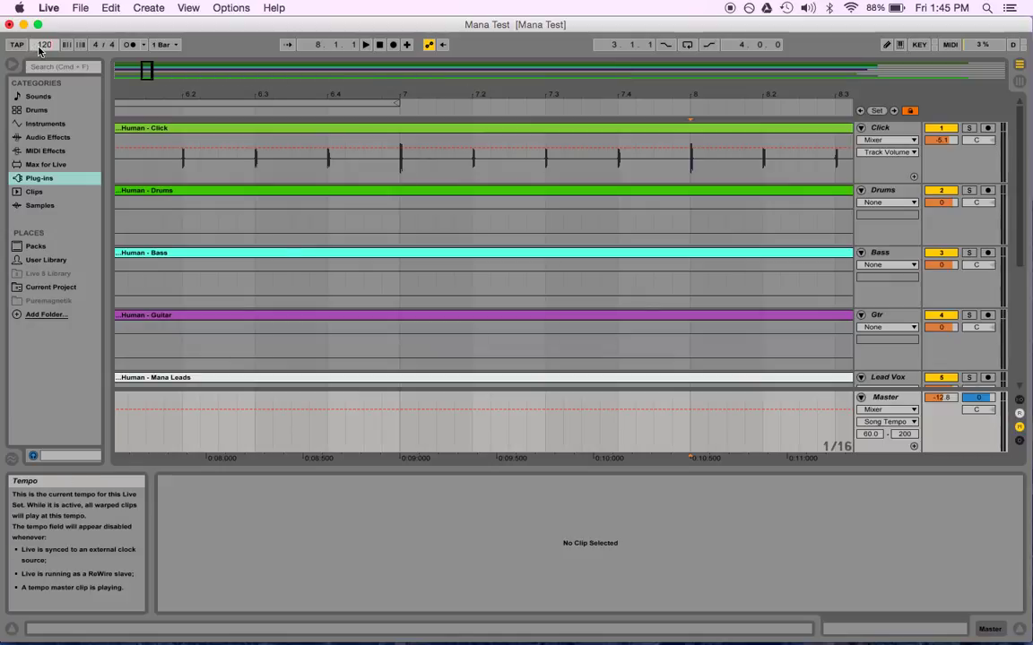
pyautogui.write('0')
pyautogui.press('Return')
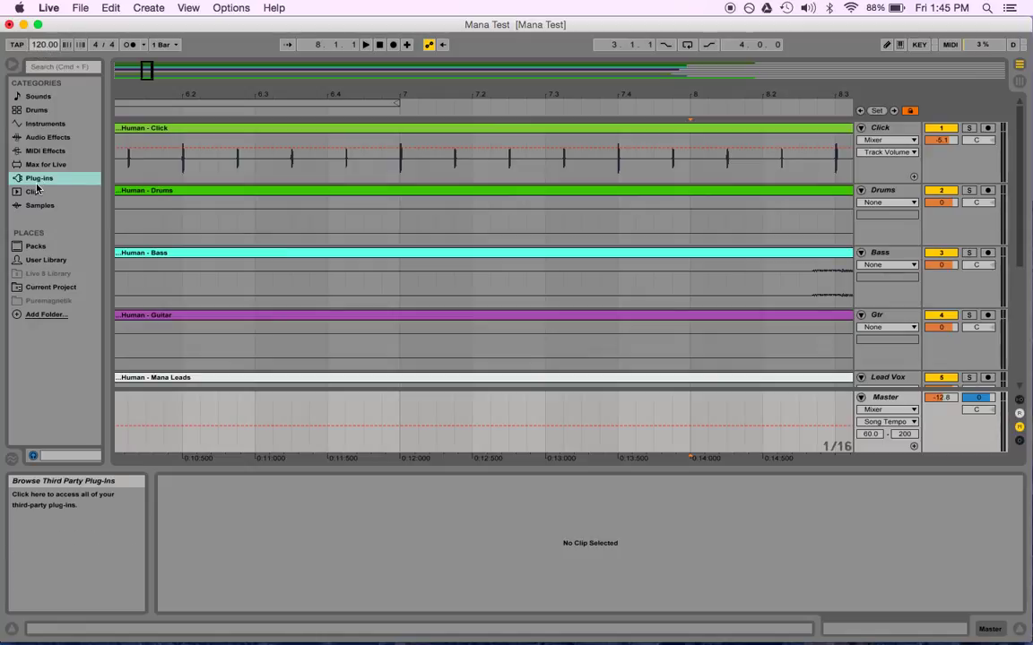
# Zoom the arrangement back out and bring the bestmetronome.com page in Chrome forward
pyautogui.moveTo(480, 97); pyautogui.dragTo(480, 59)
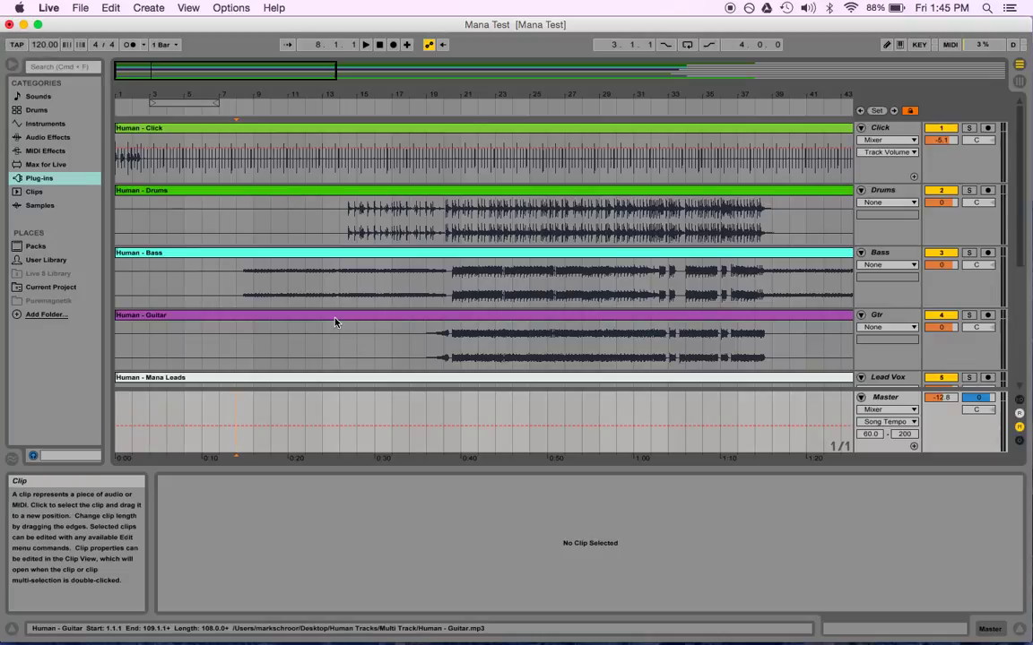
pyautogui.press('super+Tab')
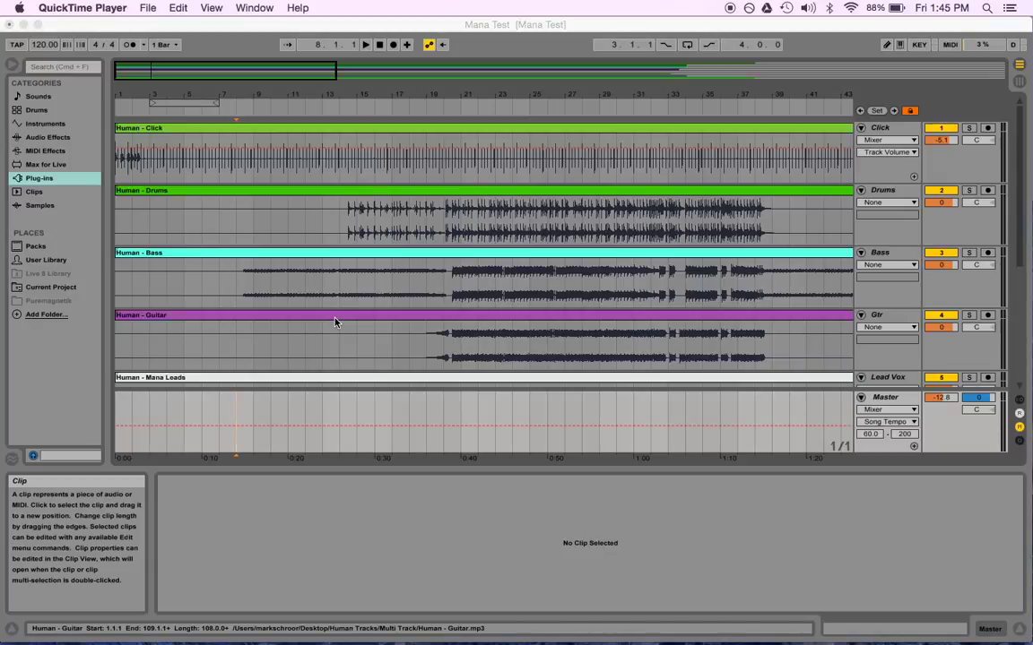
pyautogui.click(225, 628)
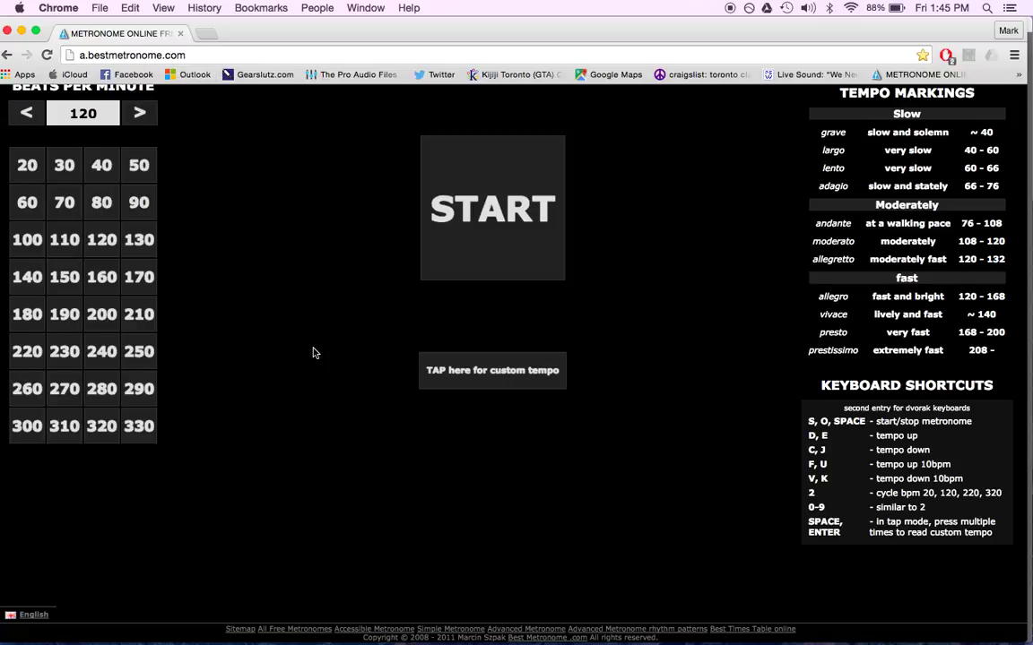
# Start Best Metronome's custom tempo tap mode and tap the first few beats
pyautogui.scroll(3, 314, 352)
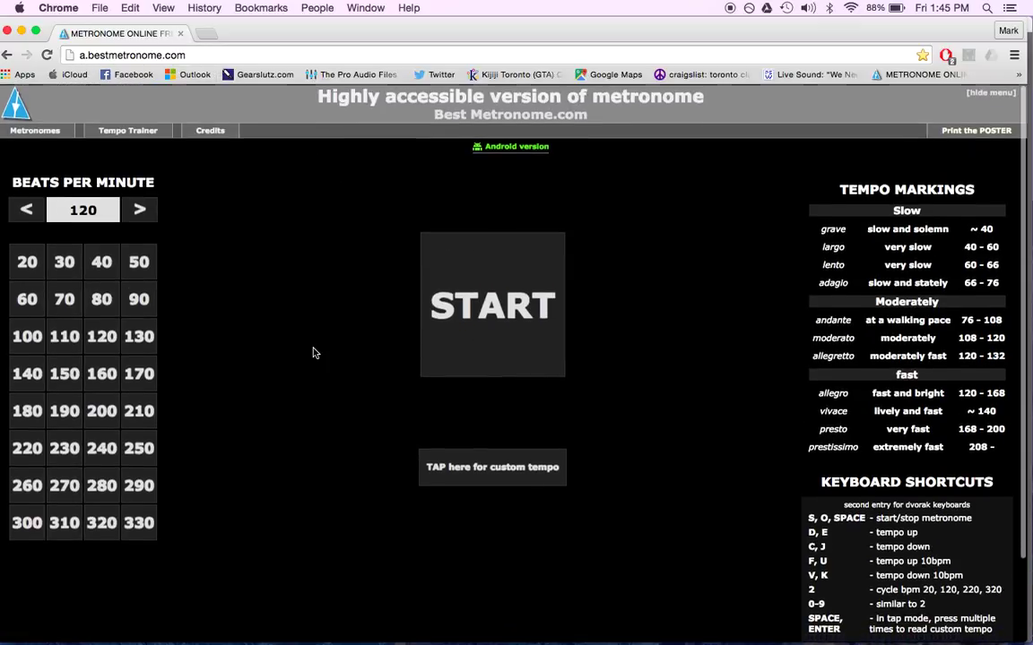
pyautogui.click(488, 481)
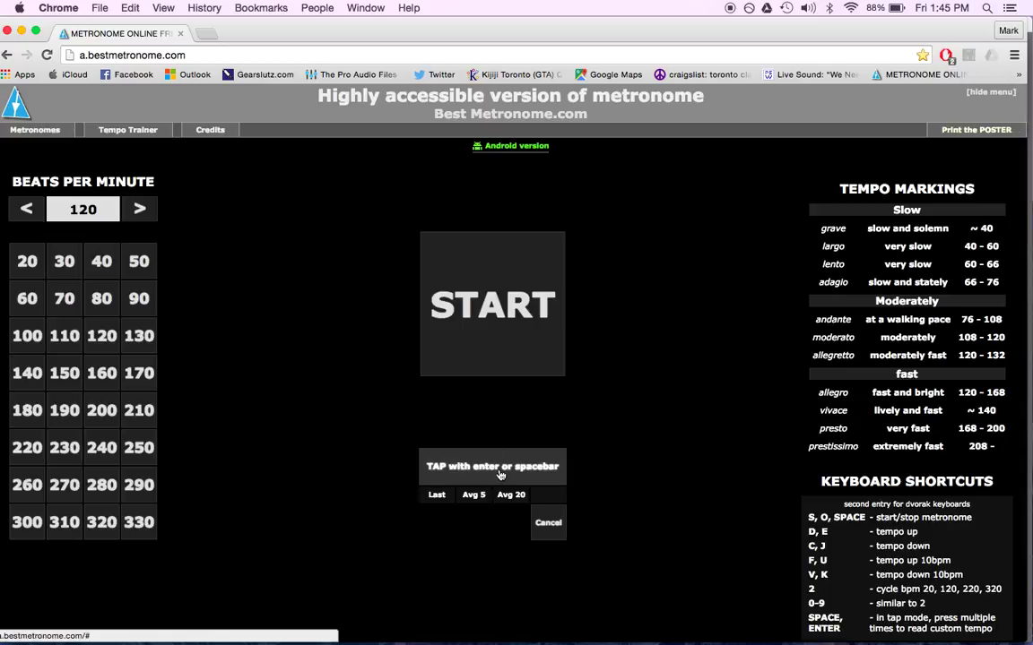
pyautogui.press('space')
pyautogui.press('space')
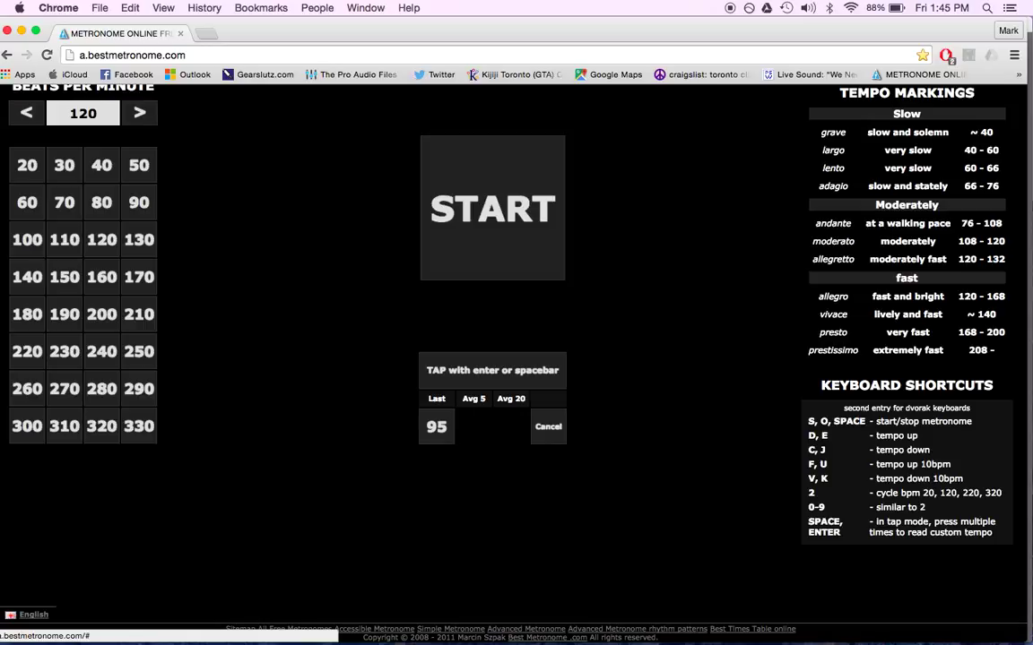
pyautogui.press('space')
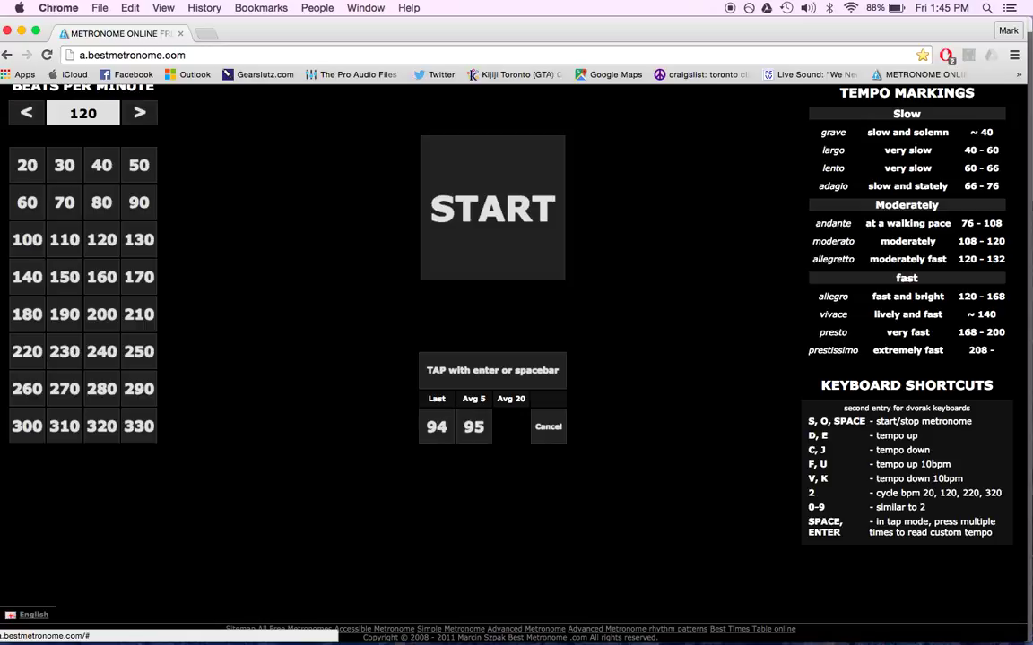
pyautogui.press('space')
pyautogui.press('space')
pyautogui.press('space')
pyautogui.press('space')
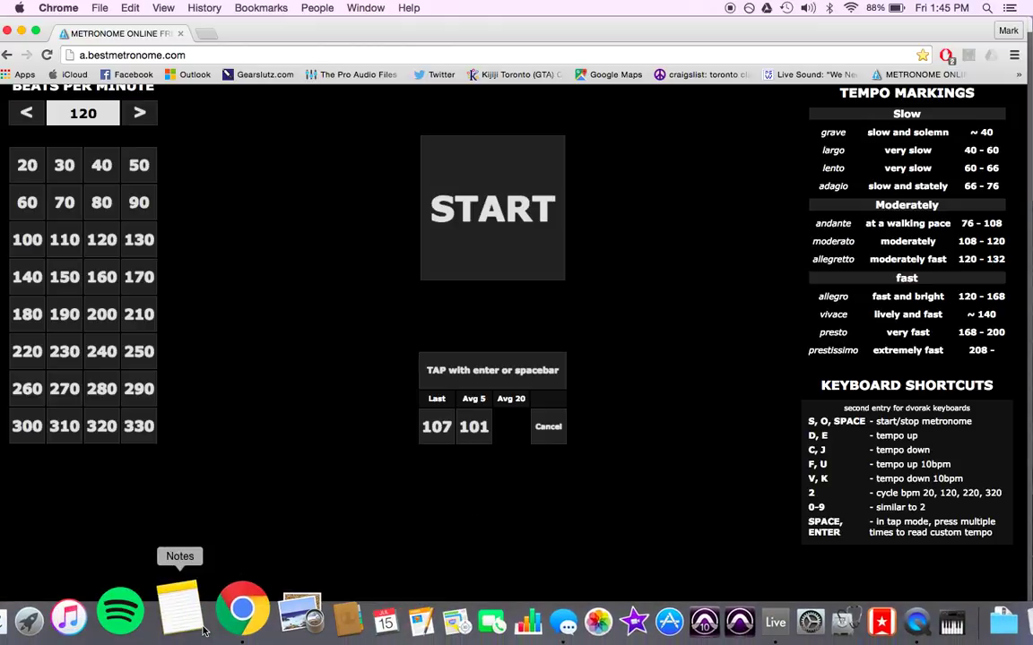
# Tap along with the song playing in Live until the average settles near 160 BPM
pyautogui.click(747, 617)
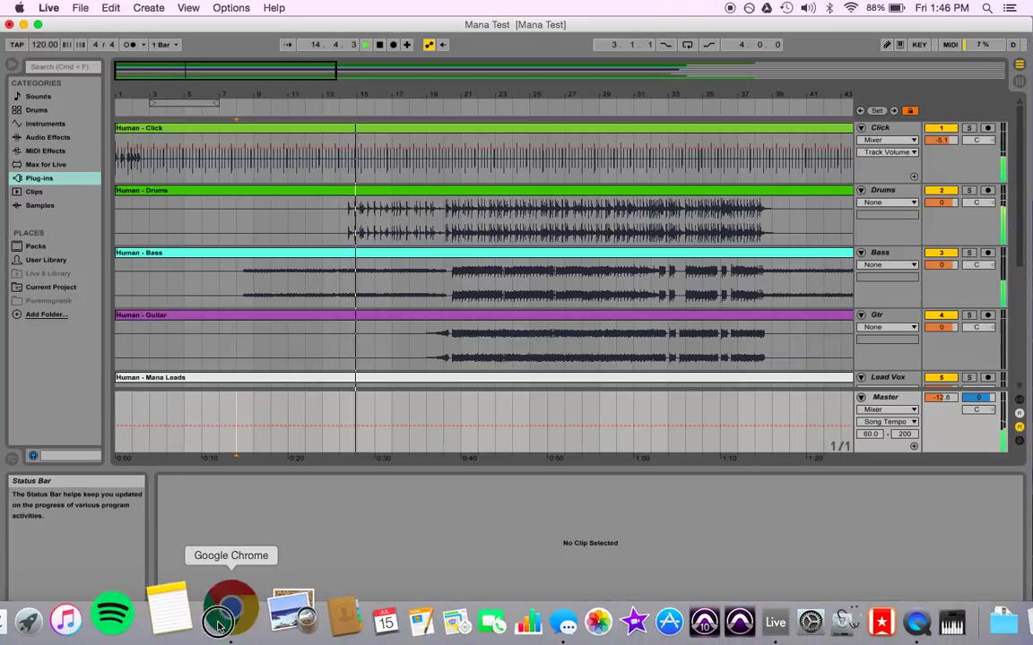
pyautogui.click(231, 610)
pyautogui.press('space')
pyautogui.press('space')
pyautogui.press('space')
pyautogui.press('space')
pyautogui.press('space')
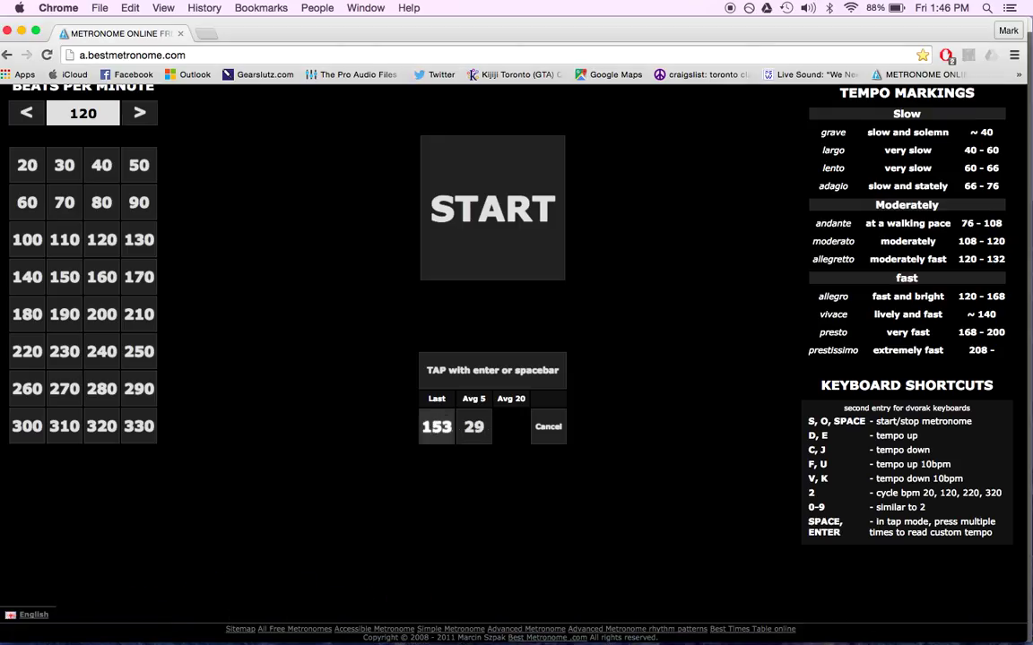
pyautogui.press('space')
pyautogui.press('space')
pyautogui.press('space')
pyautogui.press('space')
pyautogui.press('space')
pyautogui.press('space')
pyautogui.press('space')
pyautogui.press('space')
pyautogui.press('space')
pyautogui.press('space')
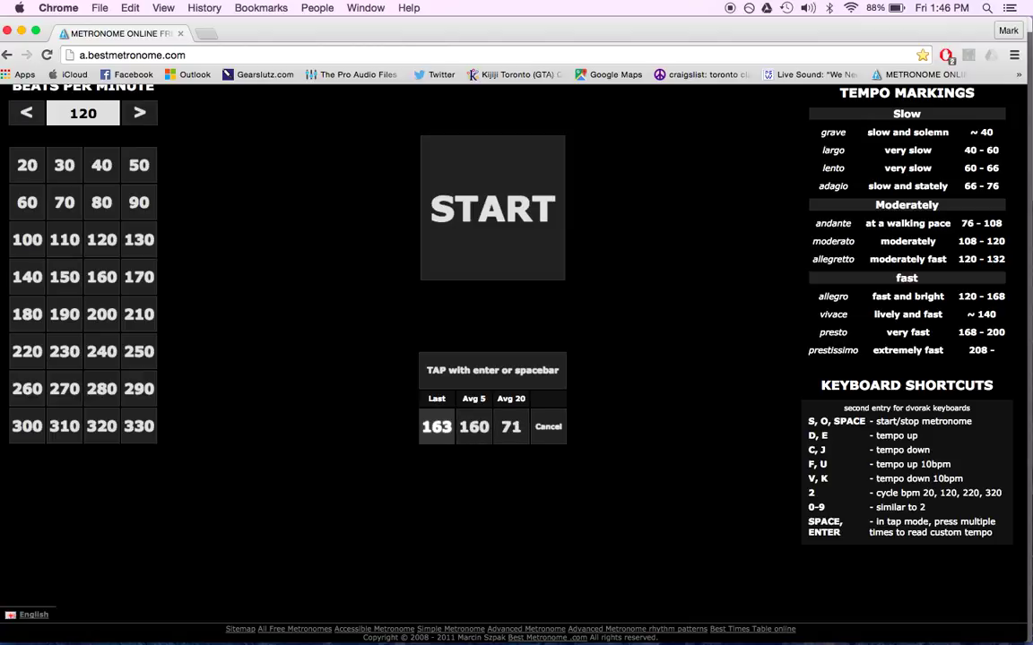
pyautogui.press('space')
pyautogui.press('space')
pyautogui.press('space')
pyautogui.press('space')
pyautogui.press('space')
pyautogui.press('space')
pyautogui.press('space')
pyautogui.press('space')
pyautogui.press('space')
pyautogui.press('space')
pyautogui.press('space')
pyautogui.press('space')
pyautogui.press('space')
pyautogui.press('space')
pyautogui.press('space')
pyautogui.press('space')
pyautogui.press('space')
pyautogui.press('space')
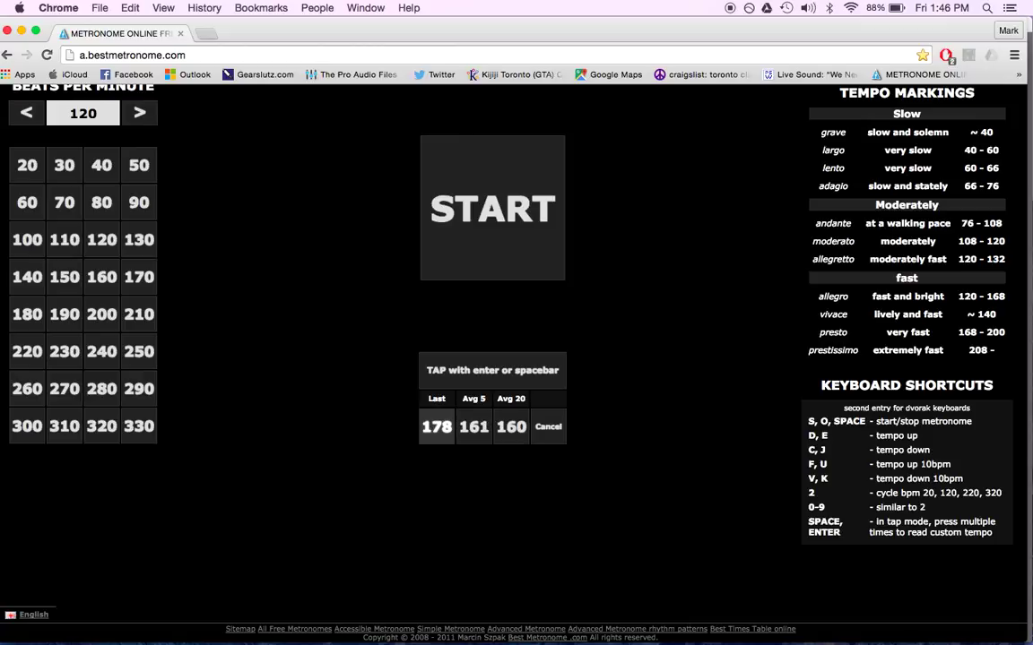
pyautogui.press('space')
pyautogui.press('space')
pyautogui.press('space')
pyautogui.press('space')
pyautogui.press('space')
pyautogui.press('space')
pyautogui.press('space')
pyautogui.press('space')
# Return to Live, start playback from about bar 21, then switch back to the metronome page
pyautogui.press('super+Tab')
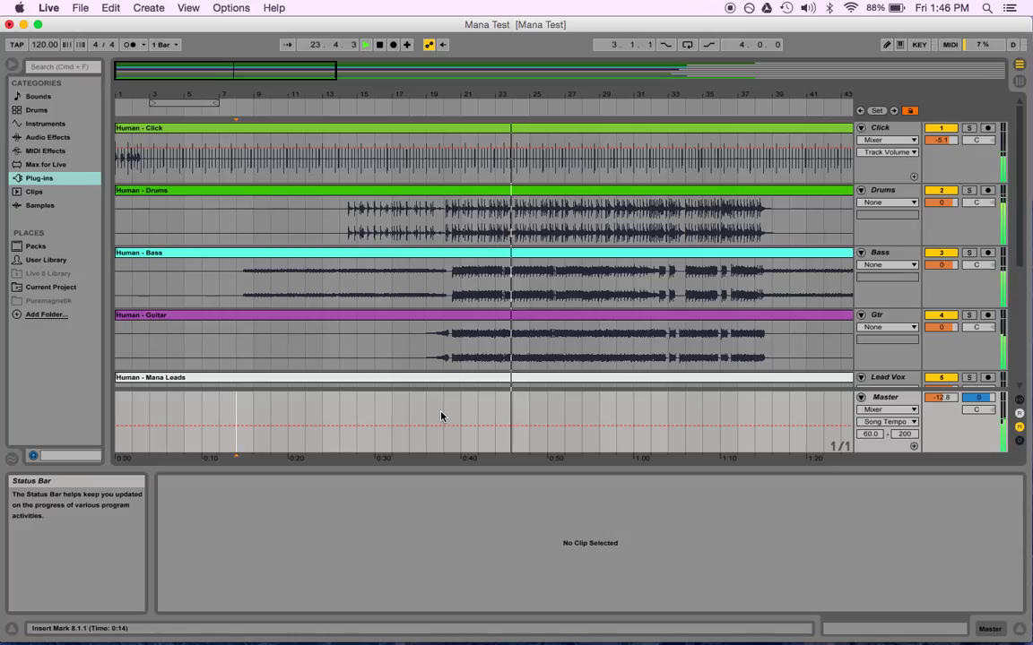
pyautogui.press('space')
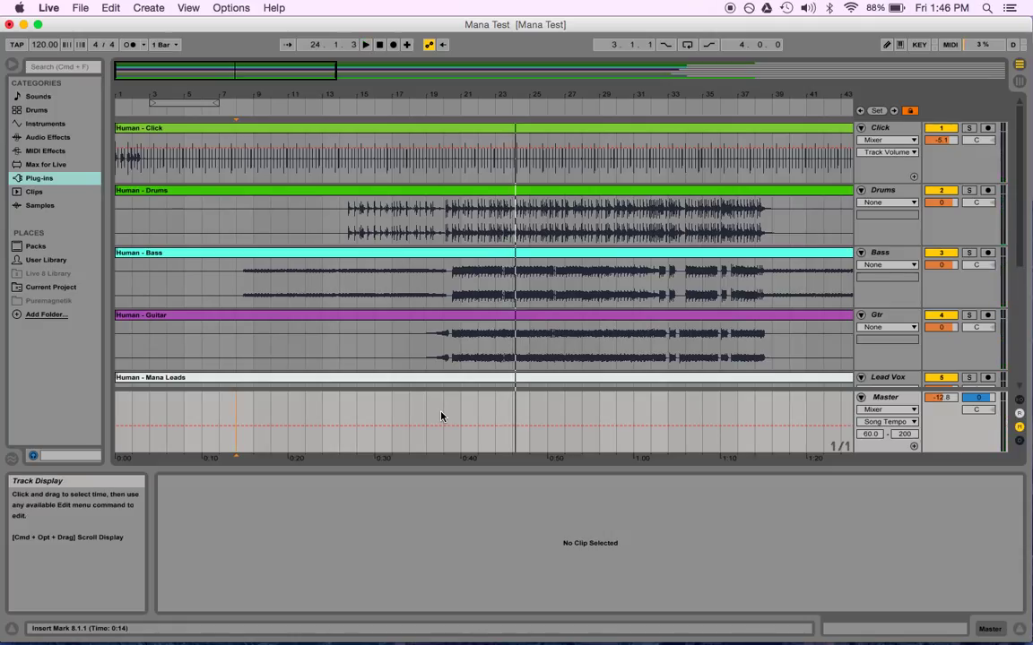
pyautogui.press('super+Tab')
pyautogui.press('super+Tab')
pyautogui.press('super+Tab')
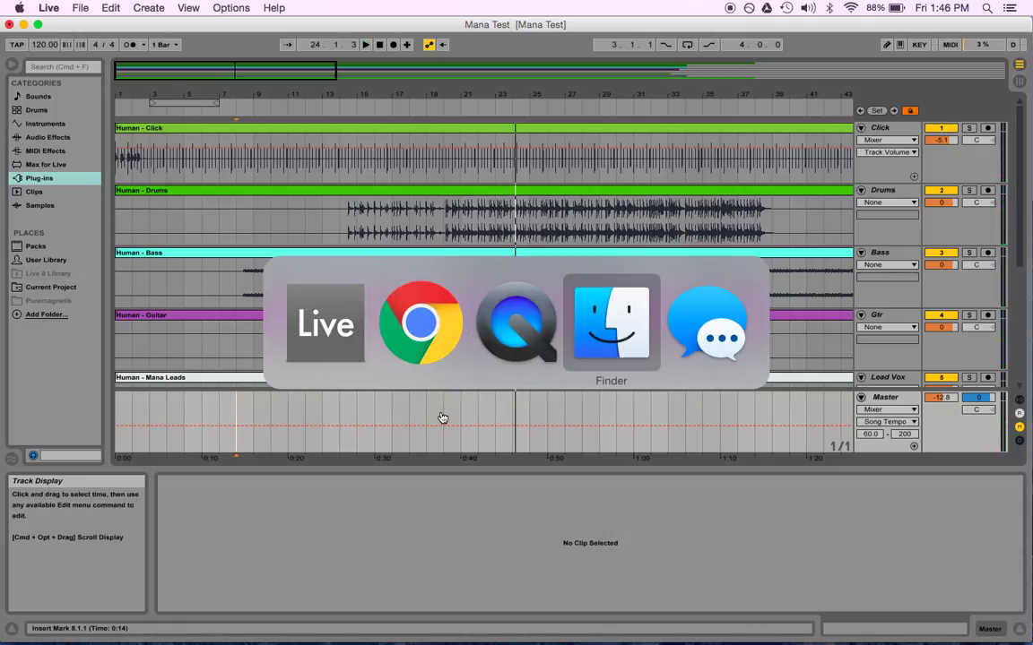
pyautogui.press('super+Tab')
pyautogui.press('super+Tab')
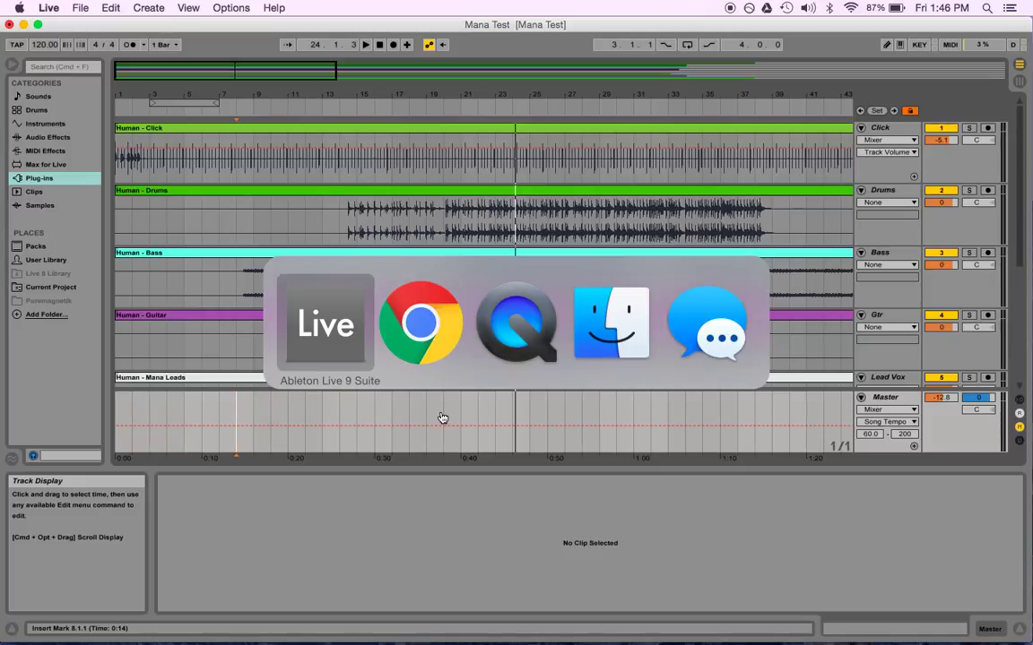
pyautogui.press('super+Tab')
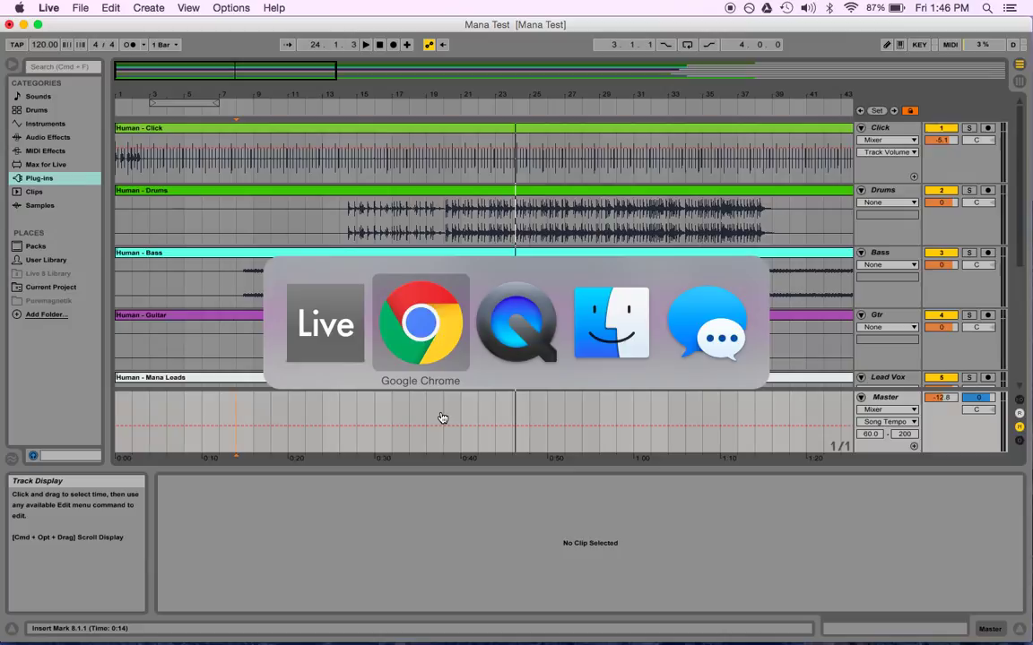
pyautogui.press('super+Tab')
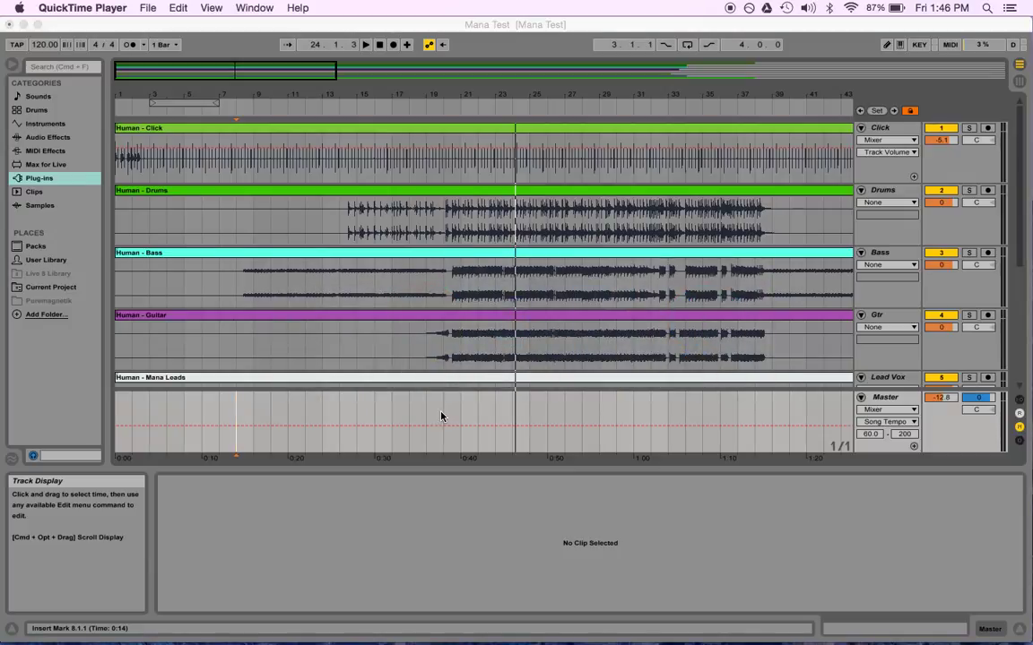
pyautogui.press('super+Tab')
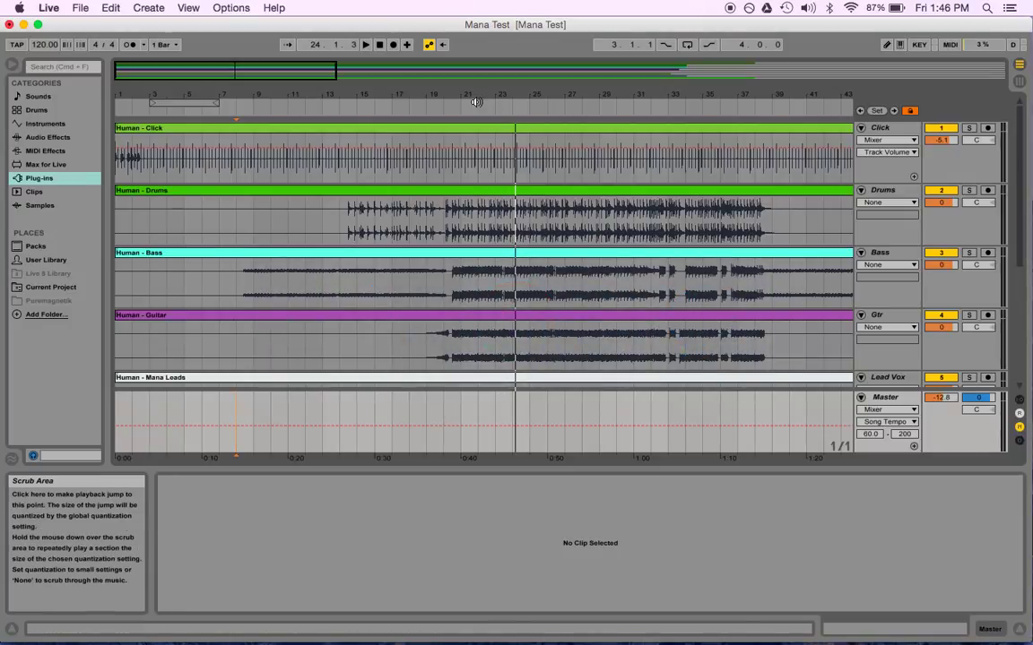
pyautogui.click(467, 109)
pyautogui.press('super+Tab')
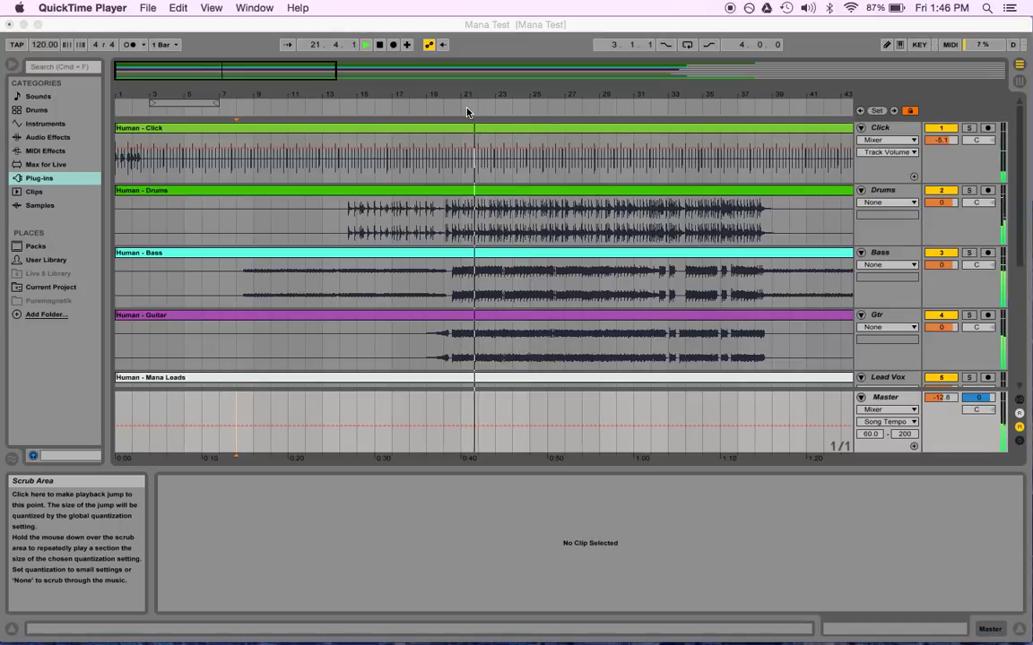
# Run Best Metronome at 160 BPM alongside the song, then stop it
pyautogui.click(215, 602)
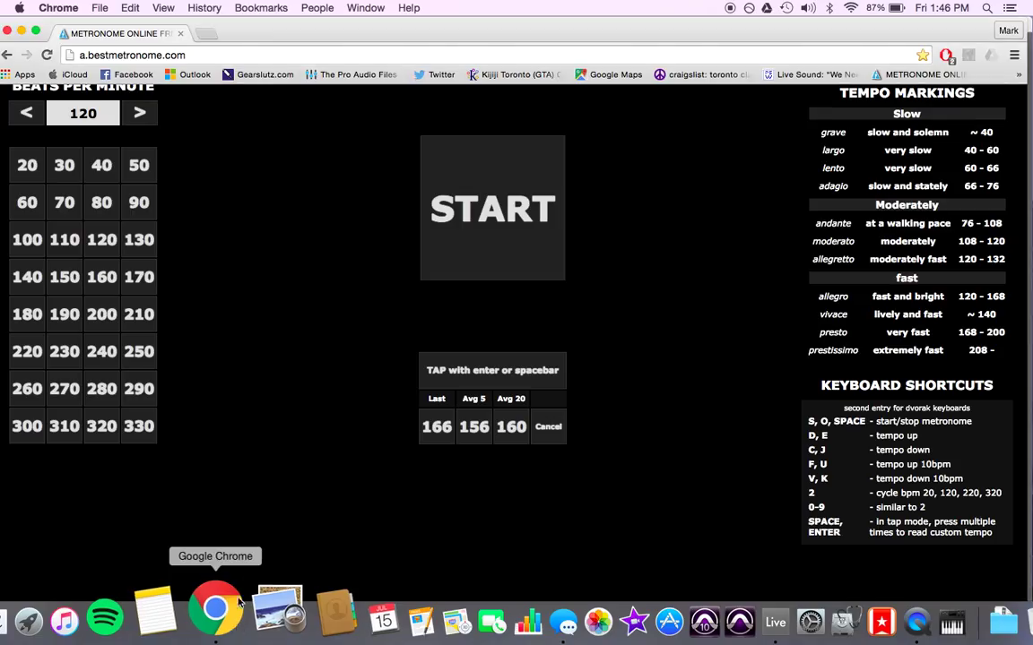
pyautogui.click(101, 277)
pyautogui.click(532, 231)
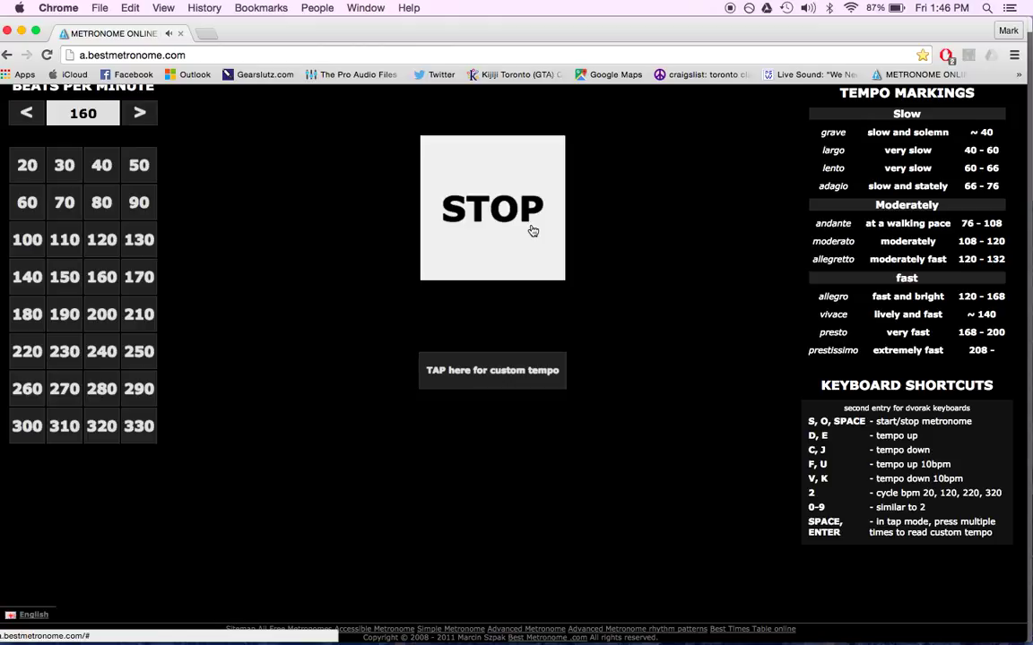
pyautogui.click(532, 232)
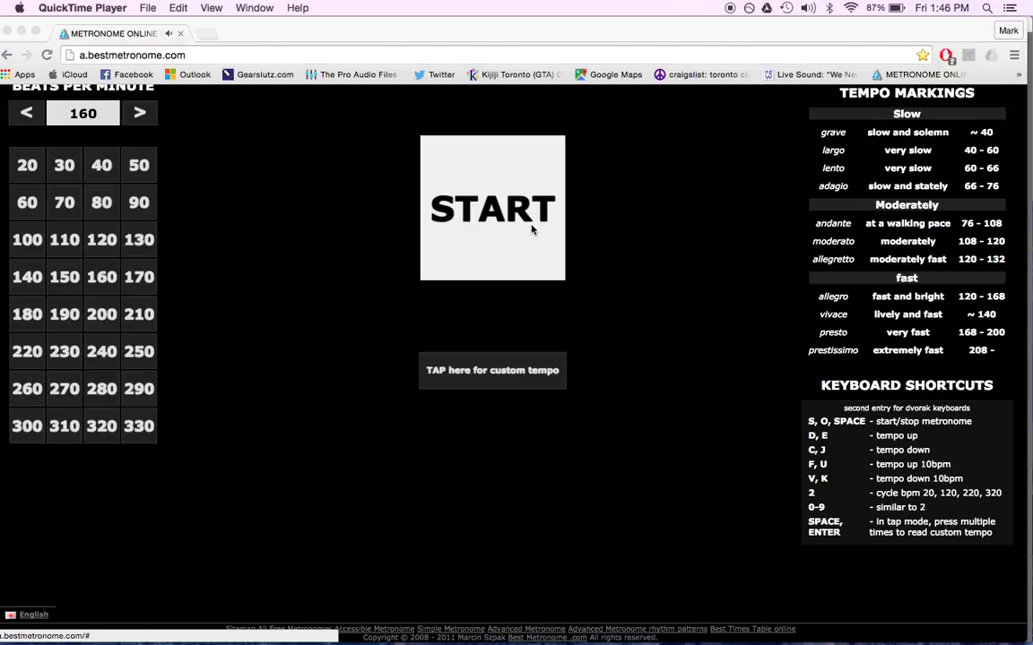
# Return to Ableton Live and stop the song's playback
pyautogui.click(213, 610)
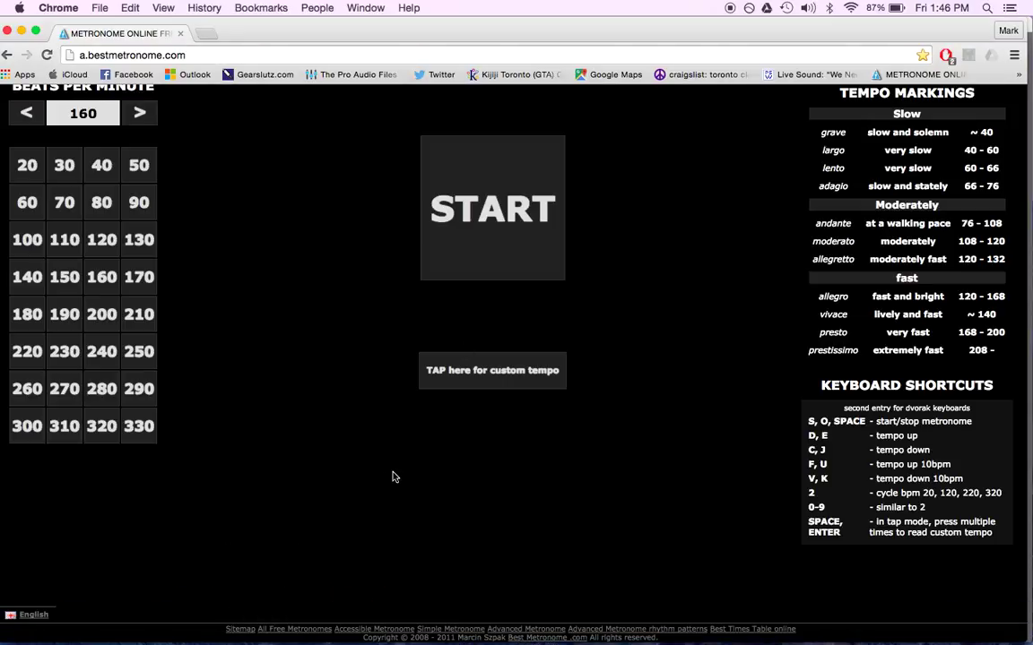
pyautogui.click(729, 615)
pyautogui.press('space')
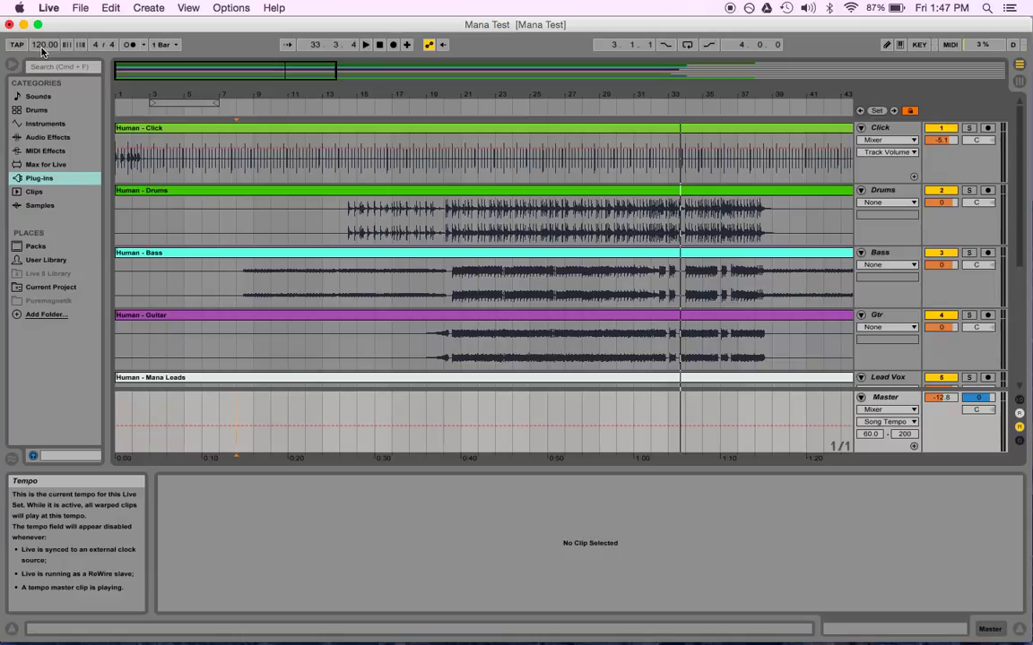
# Nudge the song tempo up and down, then enter 120 BPM
pyautogui.click(42, 46)
pyautogui.moveTo(42, 46); pyautogui.dragTo(42, 12)
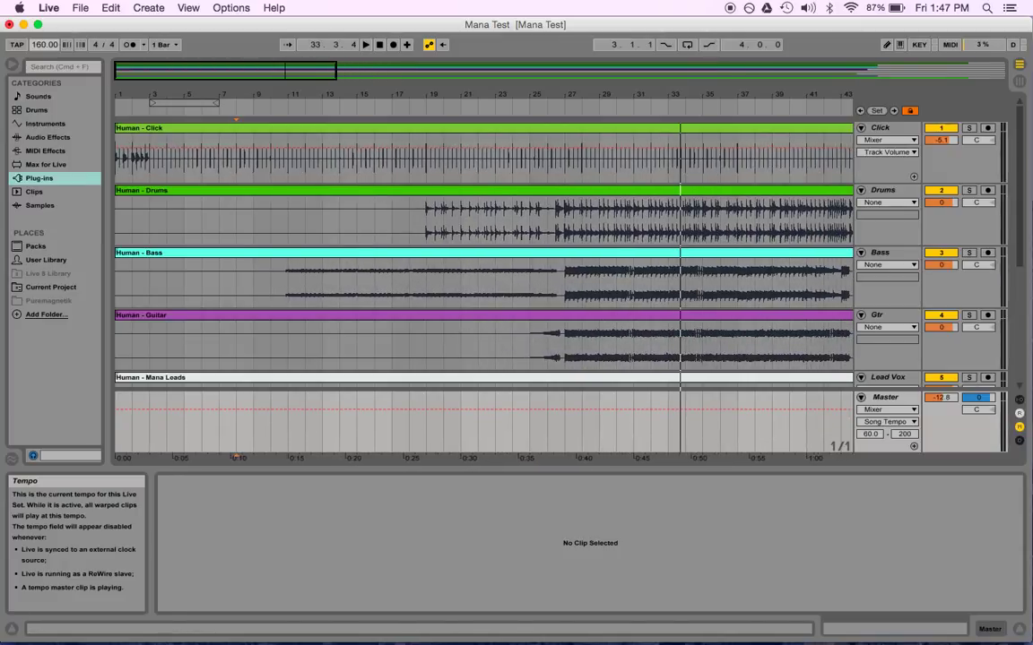
pyautogui.moveTo(45, 44); pyautogui.dragTo(44, 68)
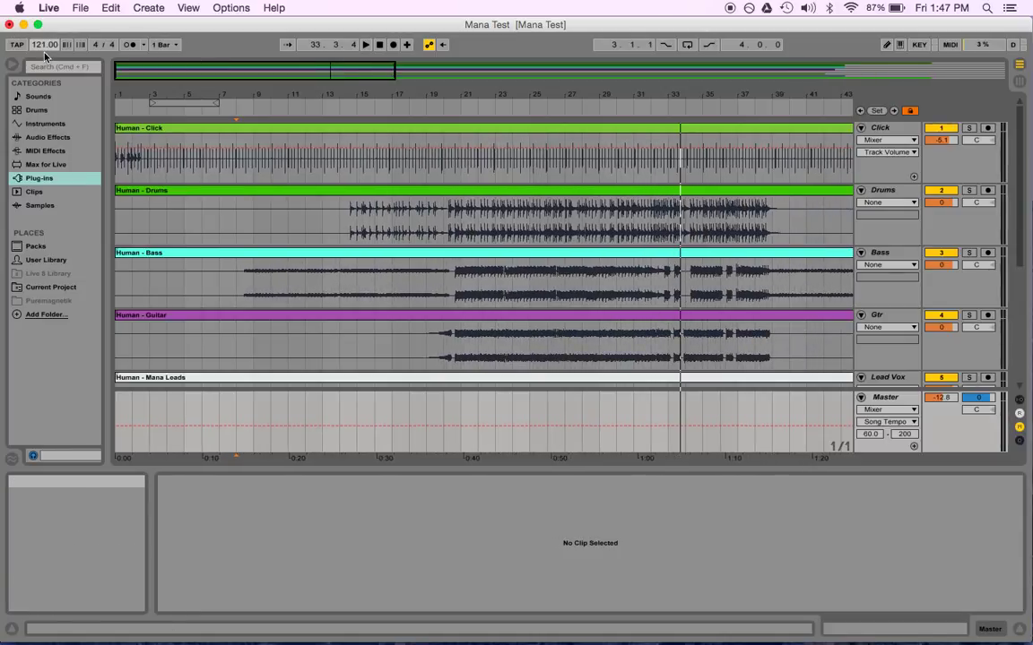
pyautogui.write('120')
pyautogui.press('Return')
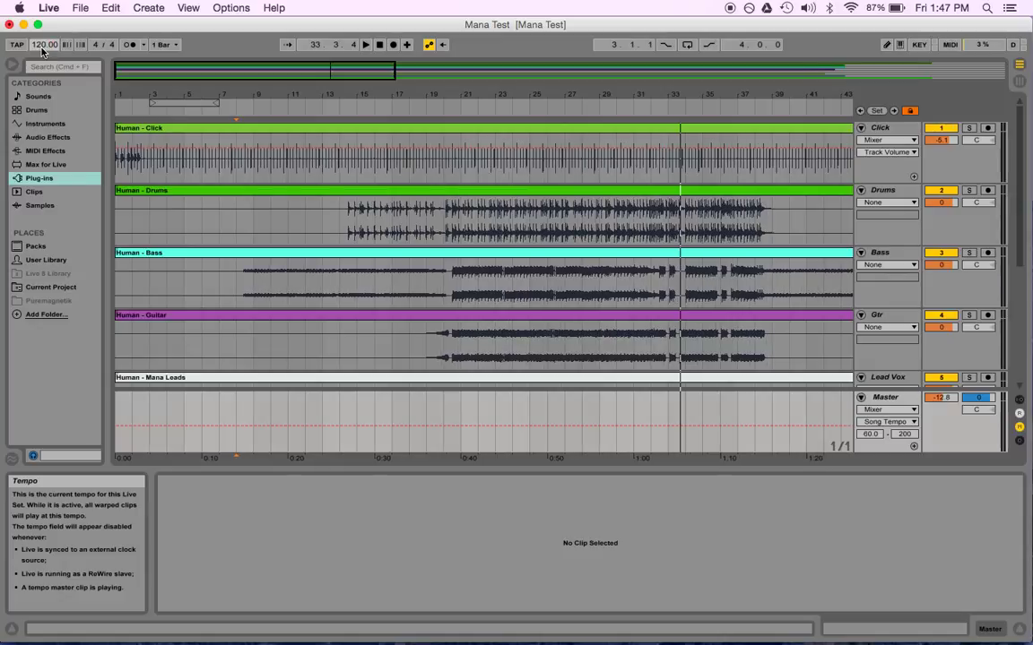
# Zoom out to the whole song and set the position in the Drums lane near bar 131
pyautogui.moveTo(403, 92); pyautogui.dragTo(403, 53)
pyautogui.moveTo(207, 93); pyautogui.dragTo(207, 81)
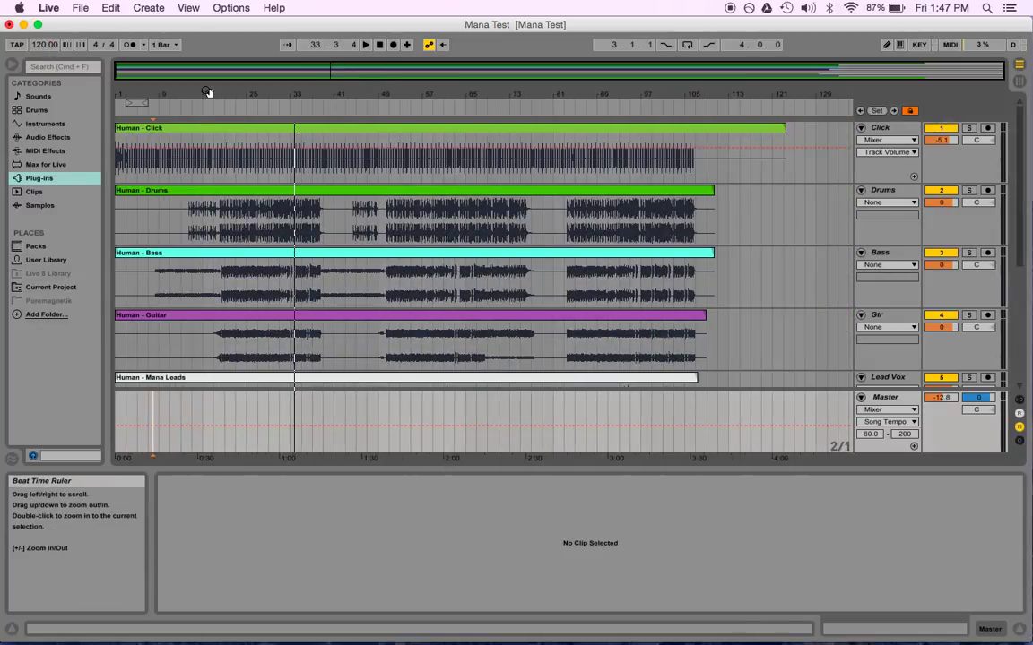
pyautogui.click(823, 206)
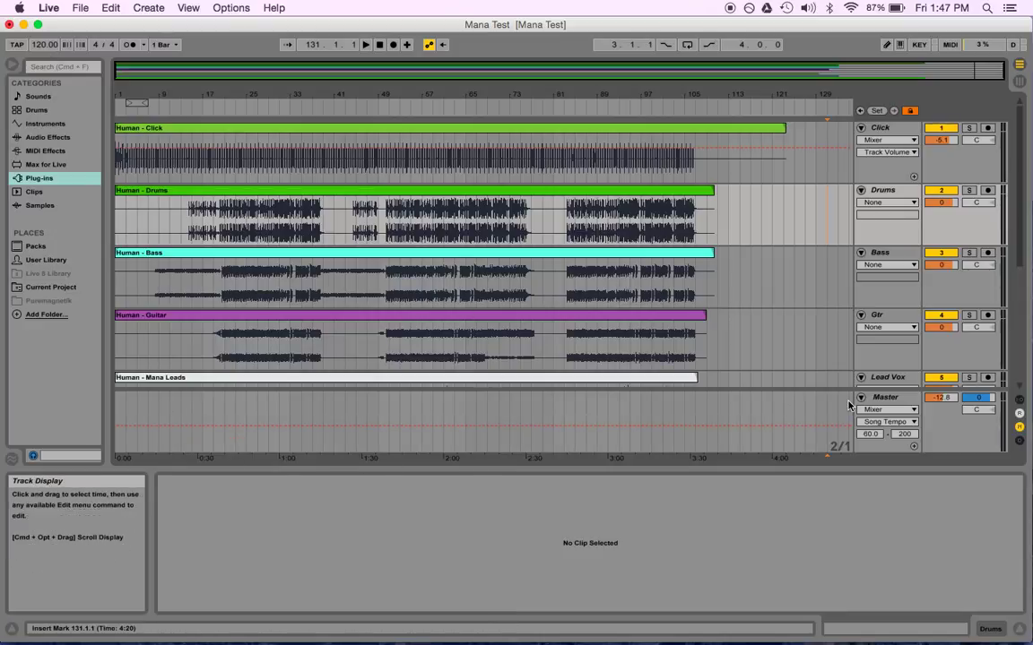
pyautogui.click(883, 397)
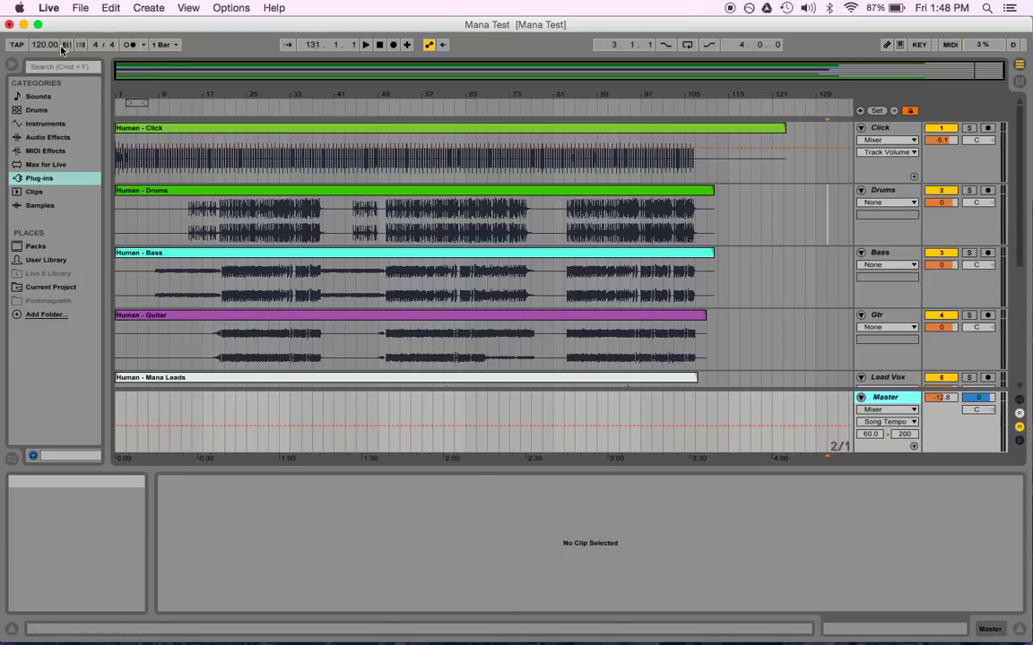
pyautogui.moveTo(45, 44); pyautogui.dragTo(45, 44)
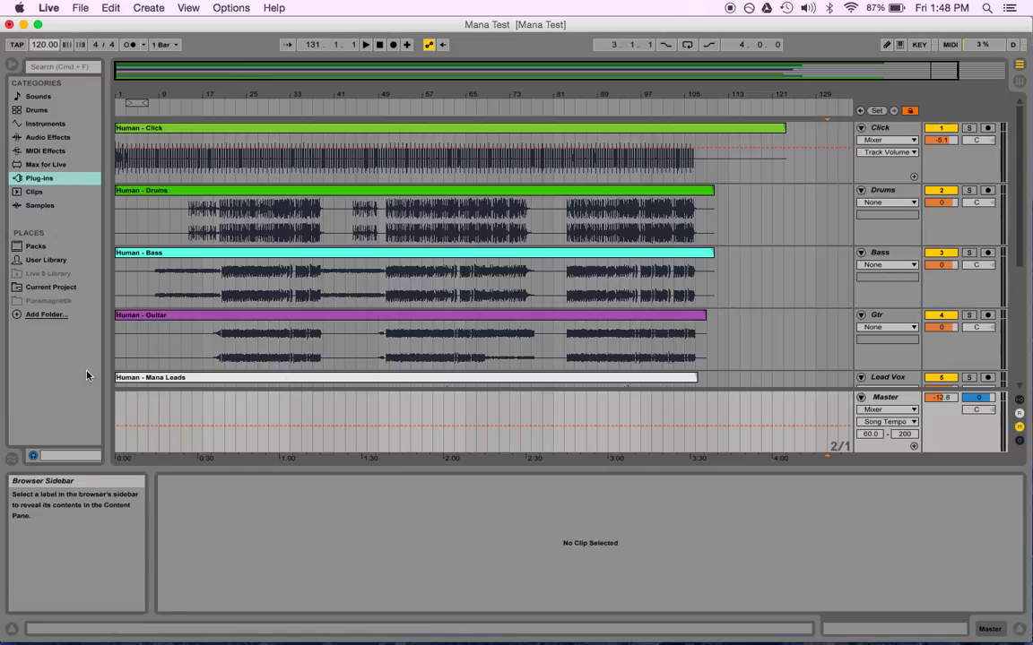
pyautogui.moveTo(132, 95); pyautogui.dragTo(132, 125)
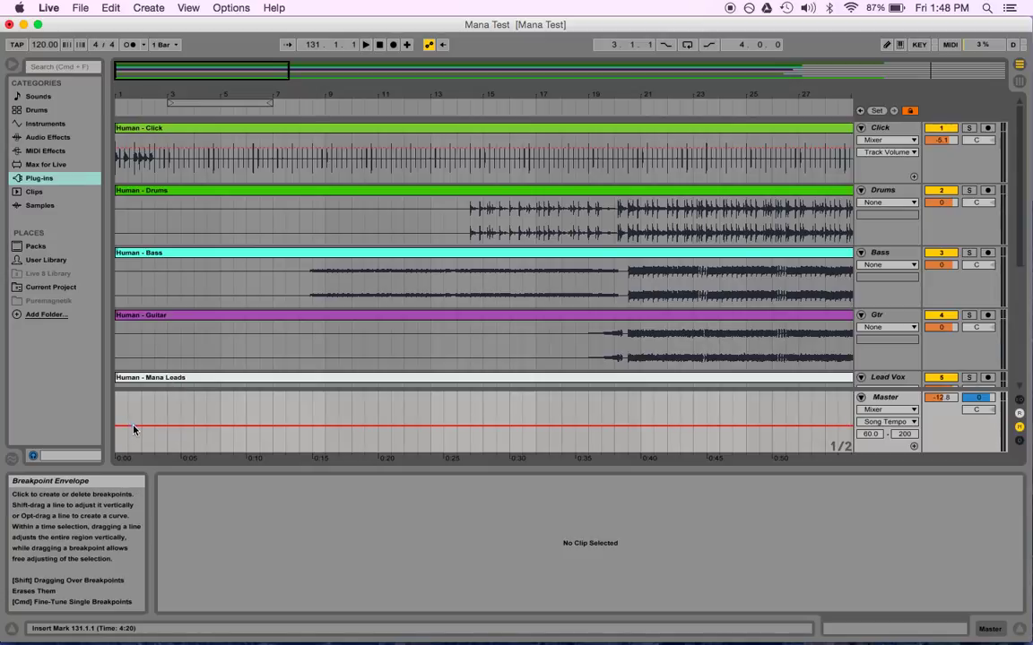
pyautogui.click(134, 426)
pyautogui.moveTo(193, 427); pyautogui.dragTo(208, 412)
pyautogui.moveTo(271, 410); pyautogui.dragTo(282, 415)
pyautogui.click(281, 415)
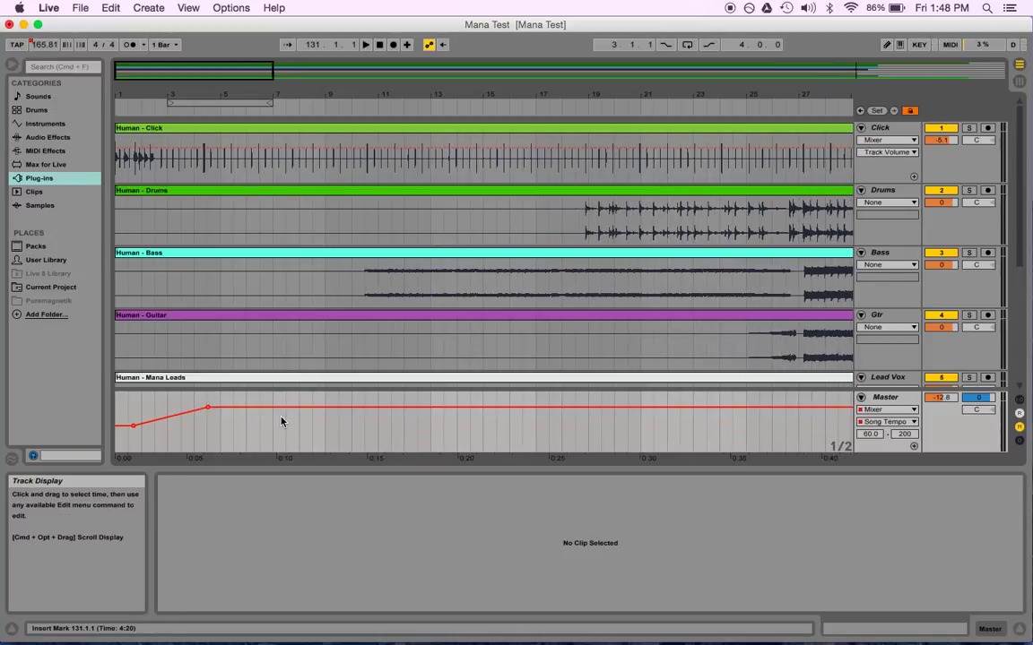
pyautogui.moveTo(208, 411); pyautogui.dragTo(206, 409)
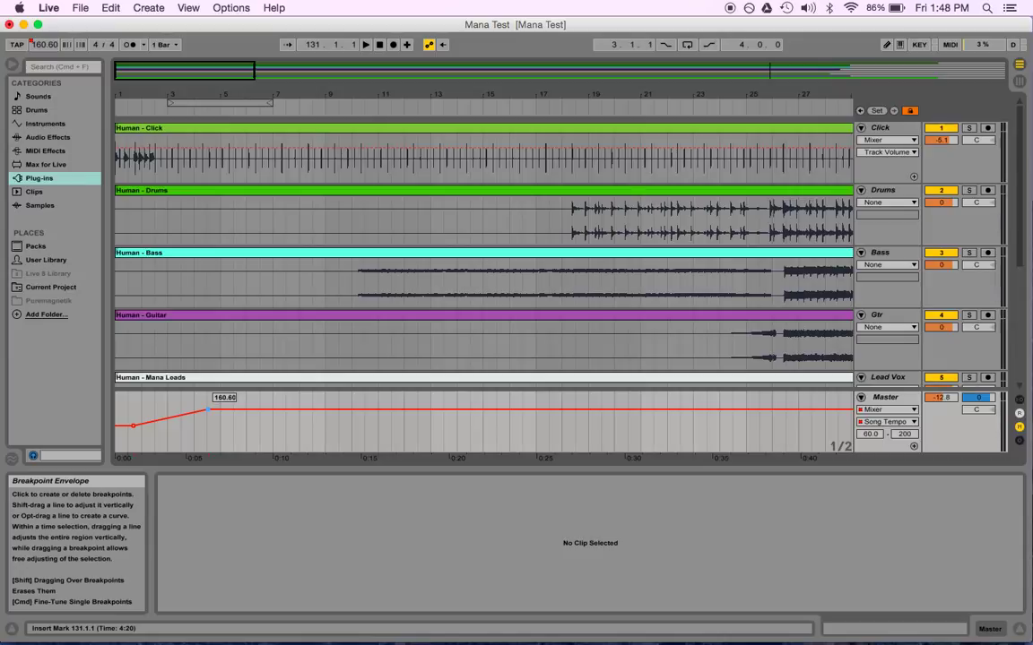
pyautogui.click(208, 411)
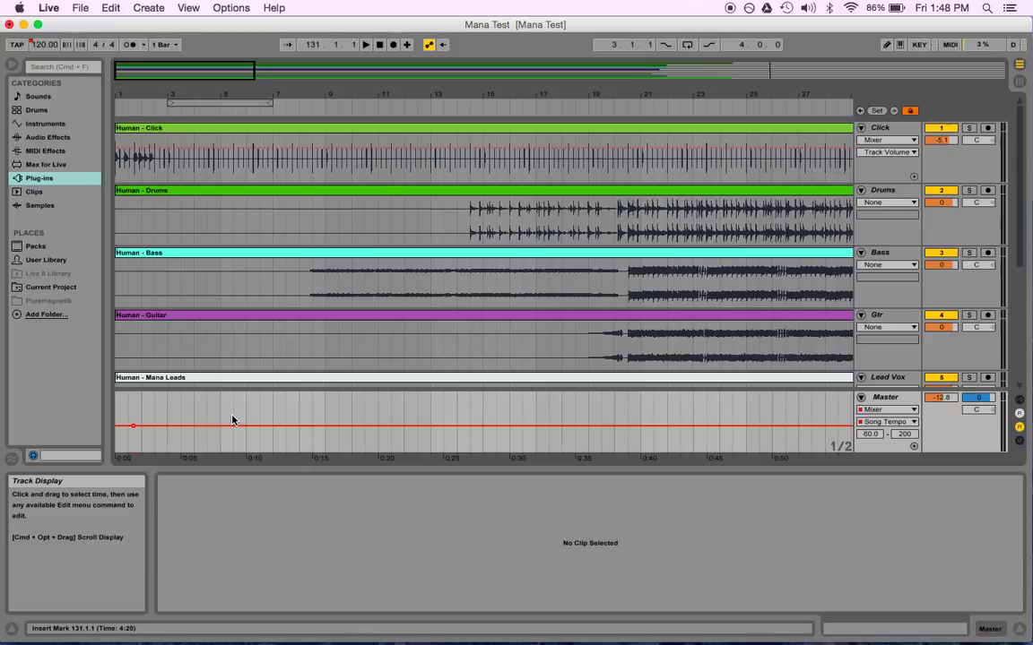
pyautogui.press('Delete')
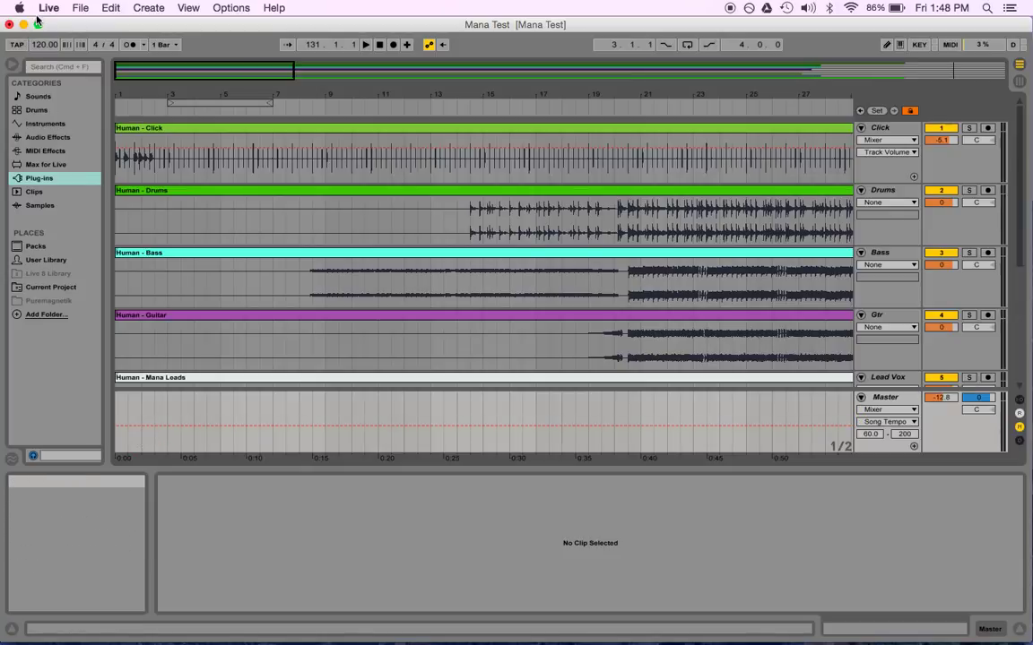
# Add a Master tempo breakpoint and record 160 BPM from the song start through about bar 7
pyautogui.click(128, 426)
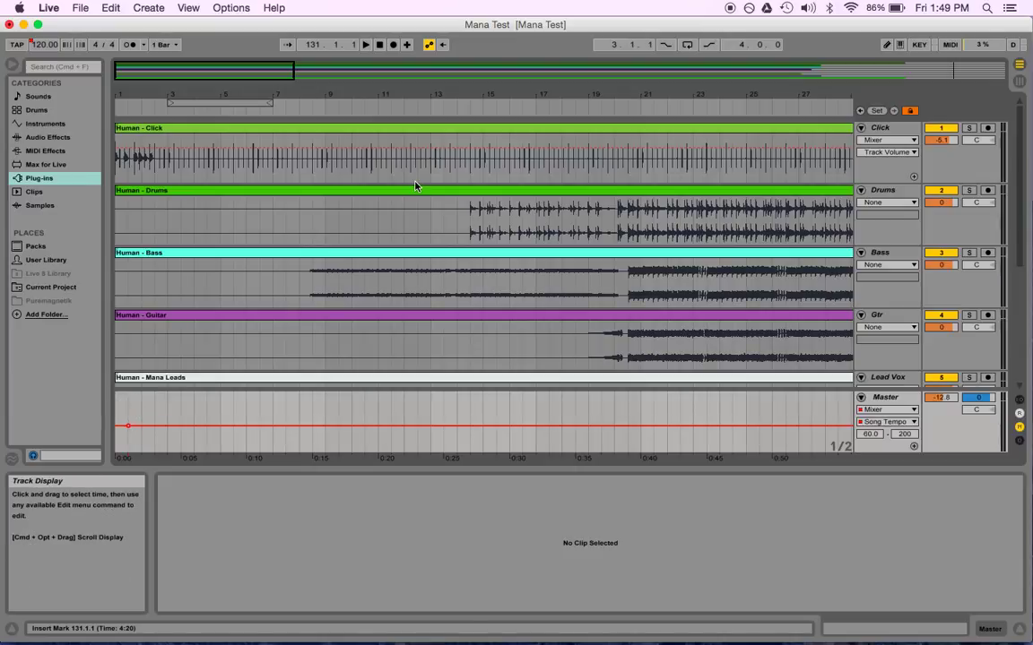
pyautogui.doubleClick(380, 45)
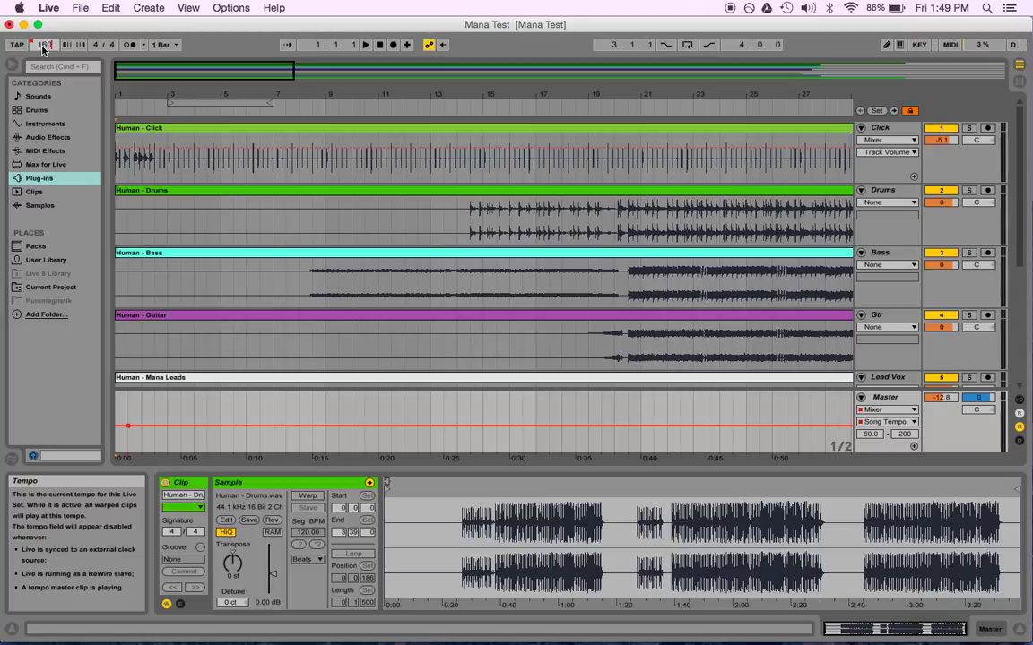
pyautogui.press('Return')
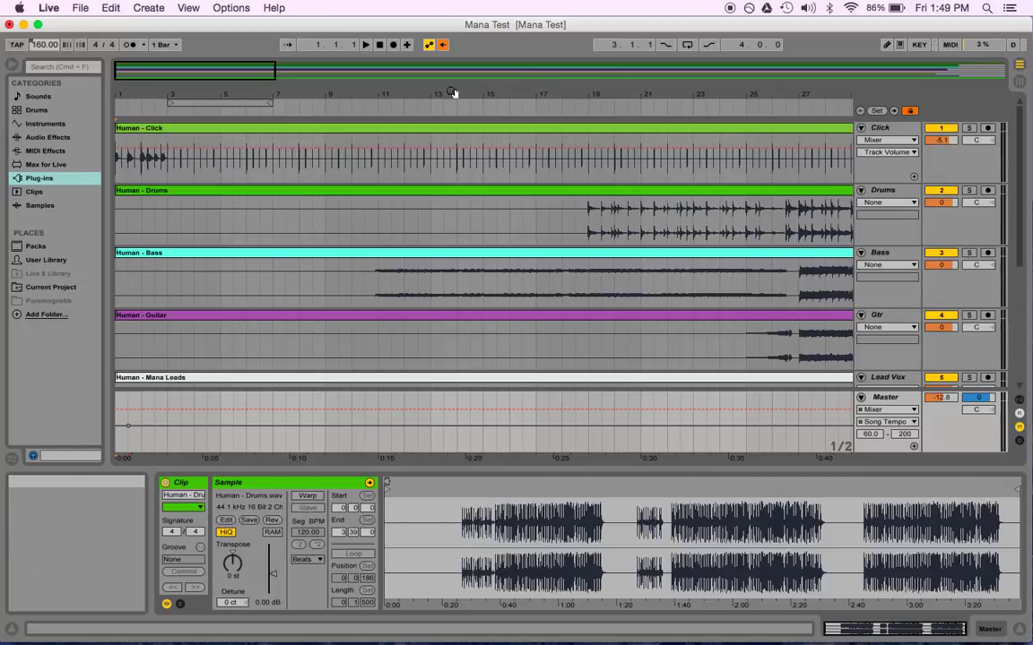
pyautogui.click(393, 45)
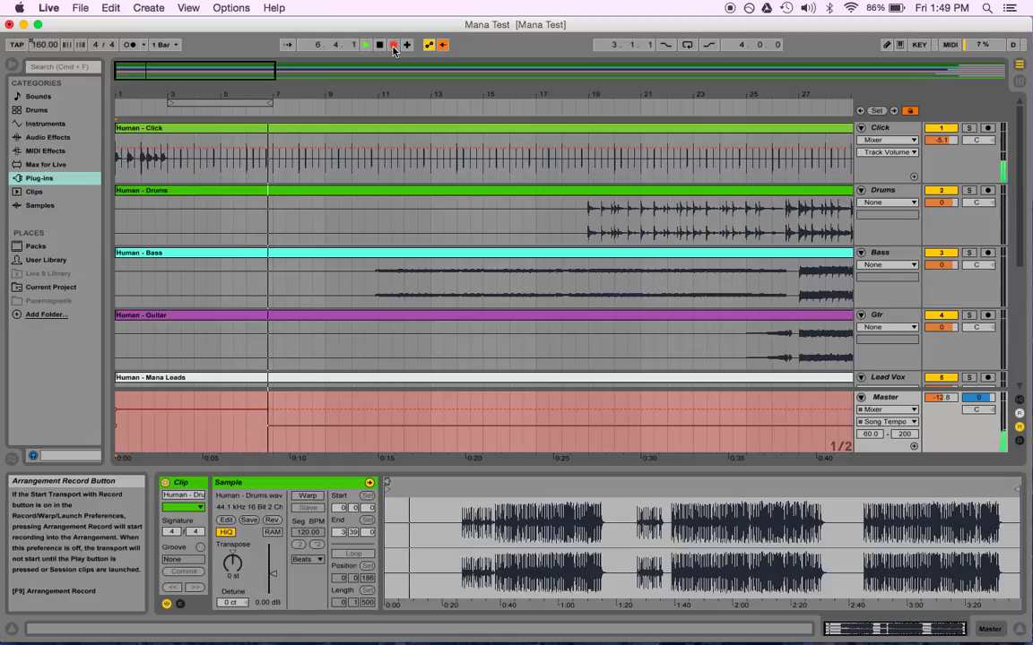
pyautogui.press('space')
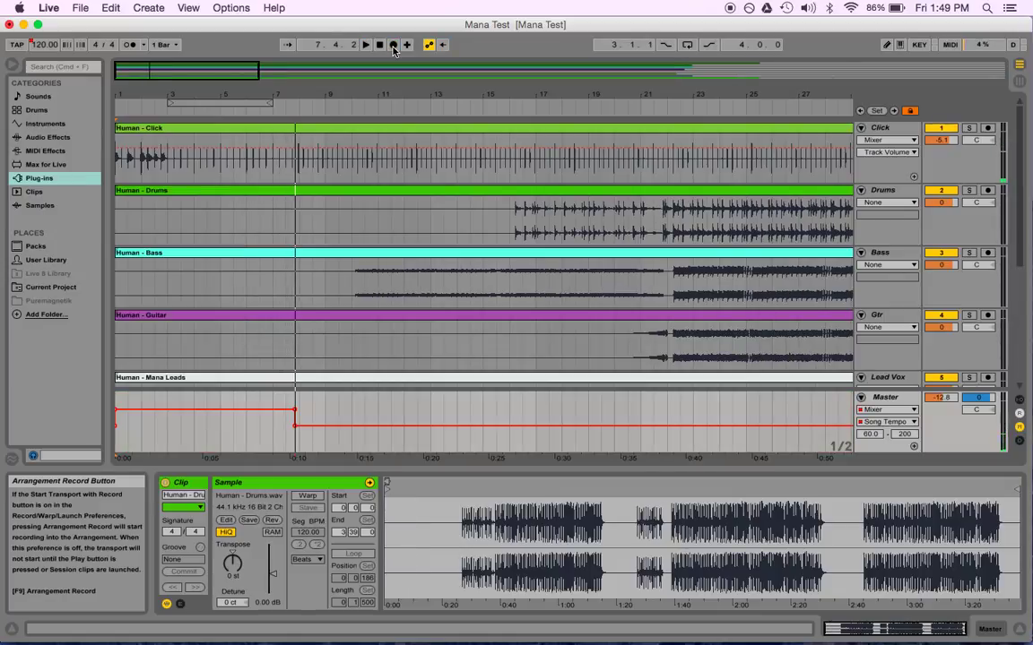
pyautogui.click(126, 427)
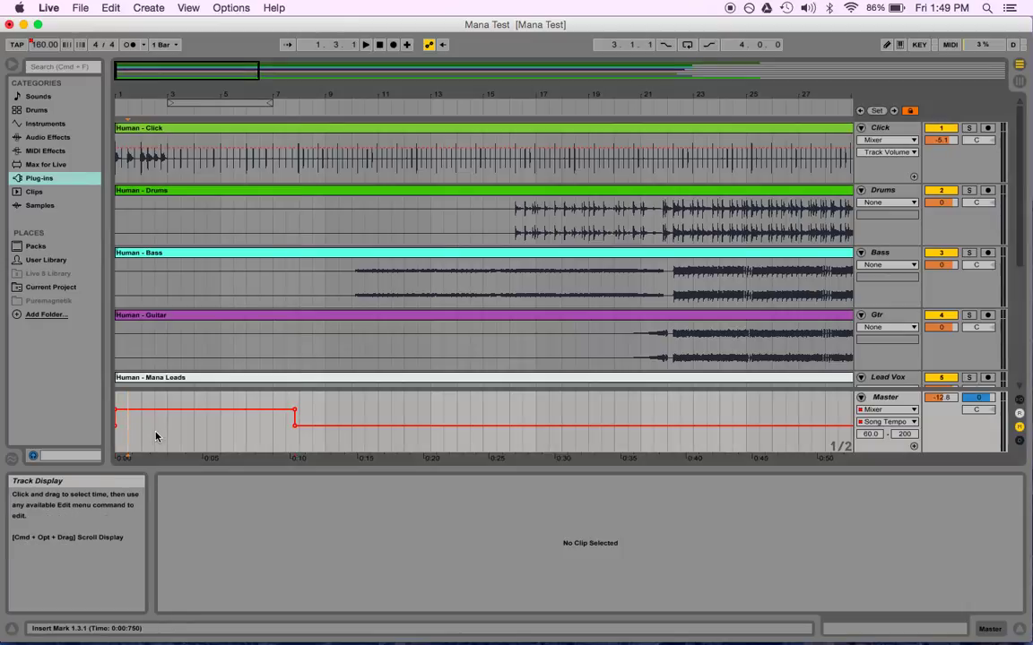
pyautogui.click(155, 436)
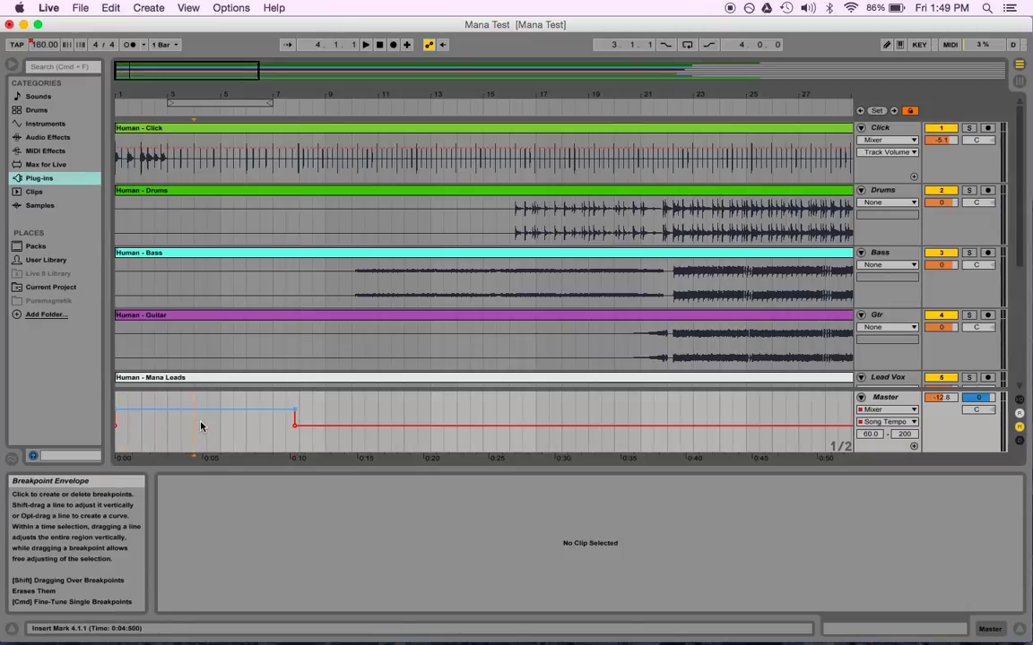
pyautogui.click(196, 436)
pyautogui.press('space')
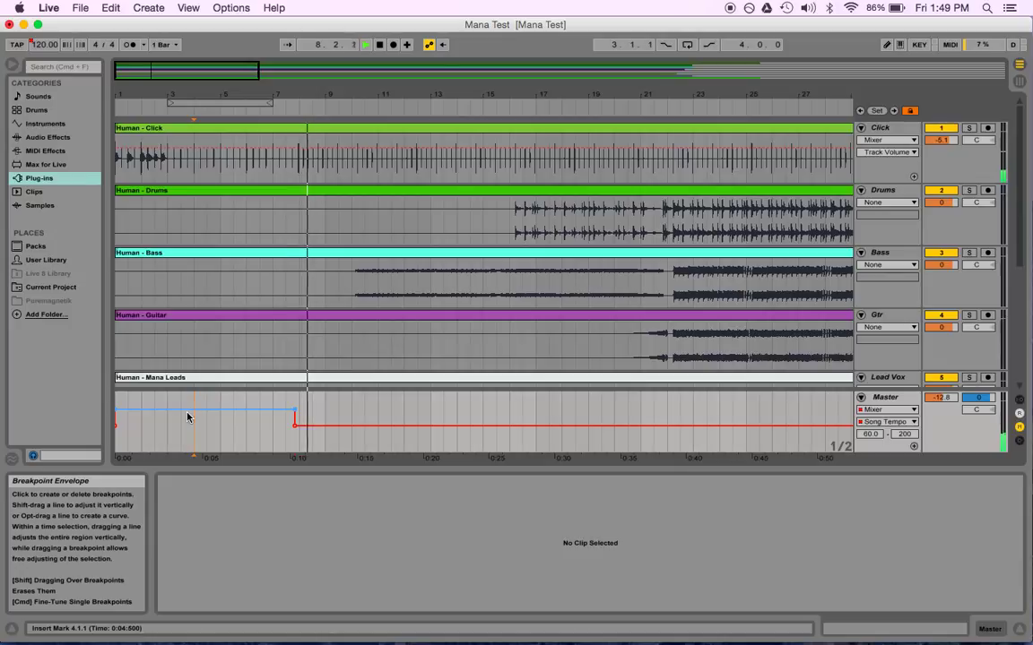
pyautogui.press('space')
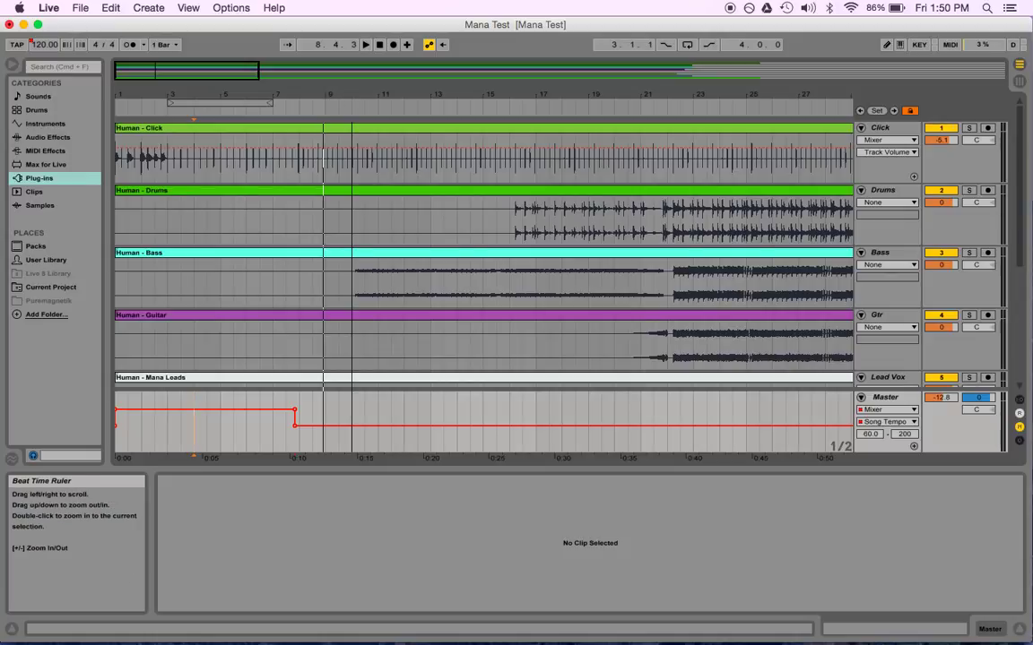
pyautogui.moveTo(352, 94); pyautogui.dragTo(219, 90)
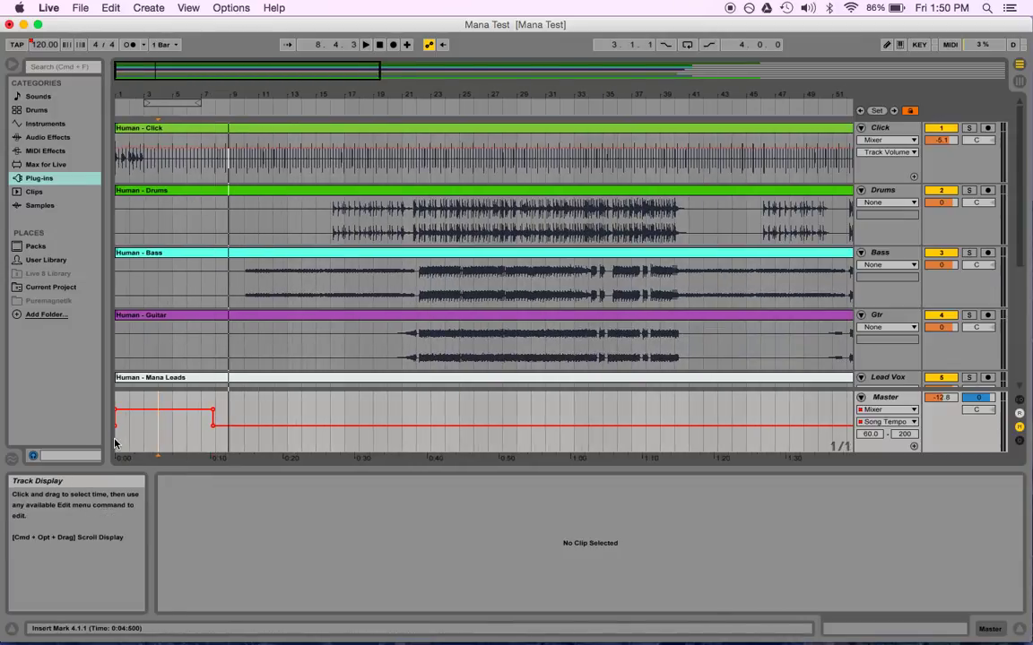
# Scroll to the final bars (about 111–139) and set the start position at bar 129
pyautogui.hscroll(15, 246, 427)
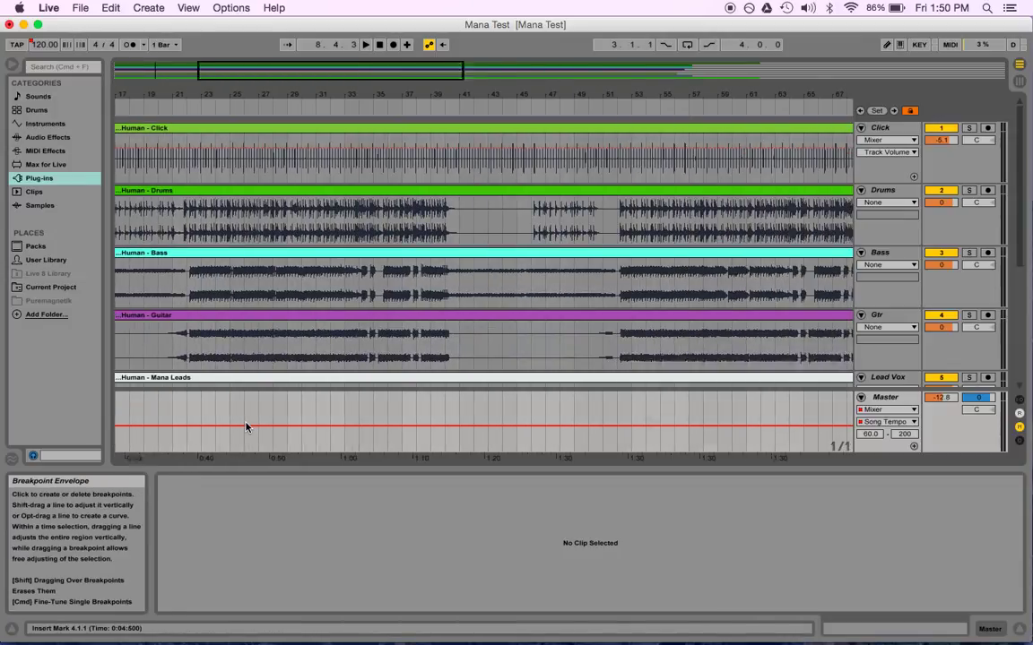
pyautogui.hscroll(4, 246, 428)
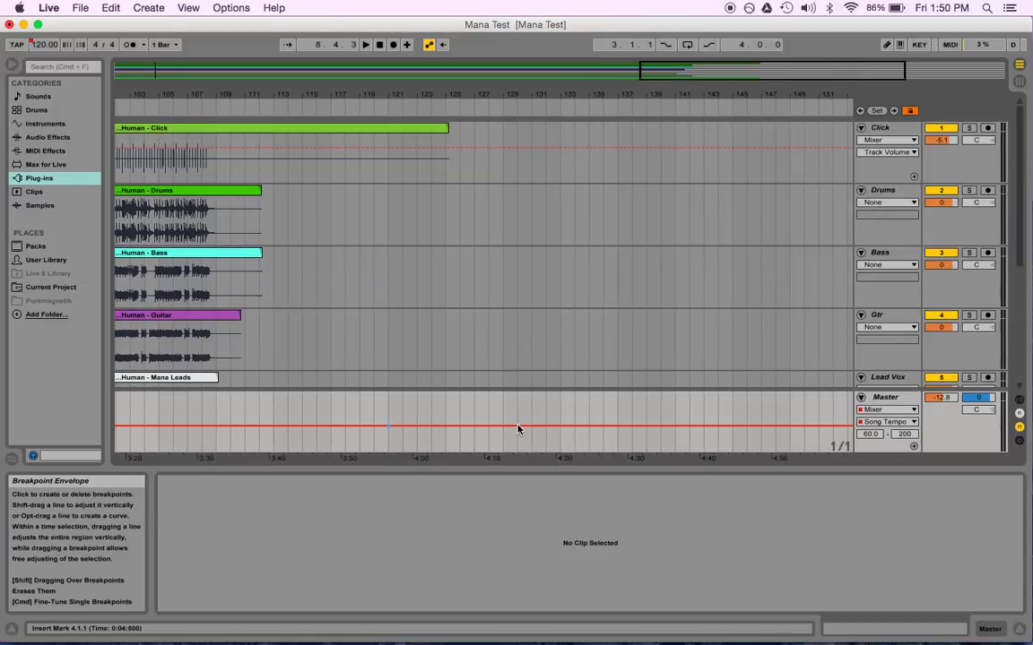
pyautogui.scroll(-5, 665, 92)
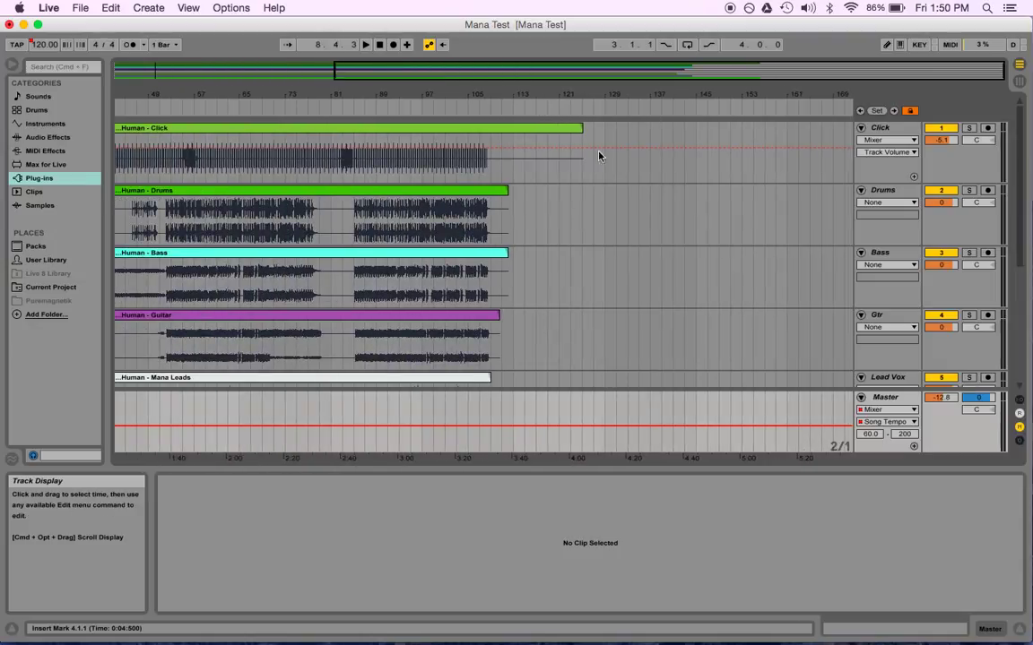
pyautogui.scroll(6, 617, 92)
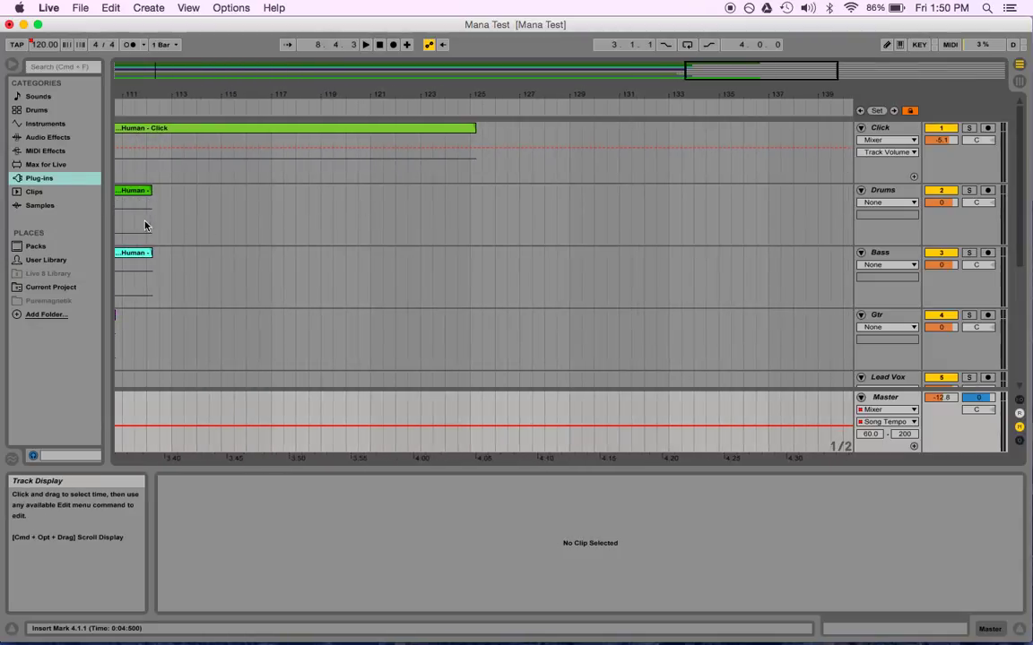
pyautogui.click(570, 414)
pyautogui.moveTo(570, 414)
pyautogui.mouseDown()
pyautogui.moveTo(652, 418)
pyautogui.moveTo(574, 416)
pyautogui.mouseUp()
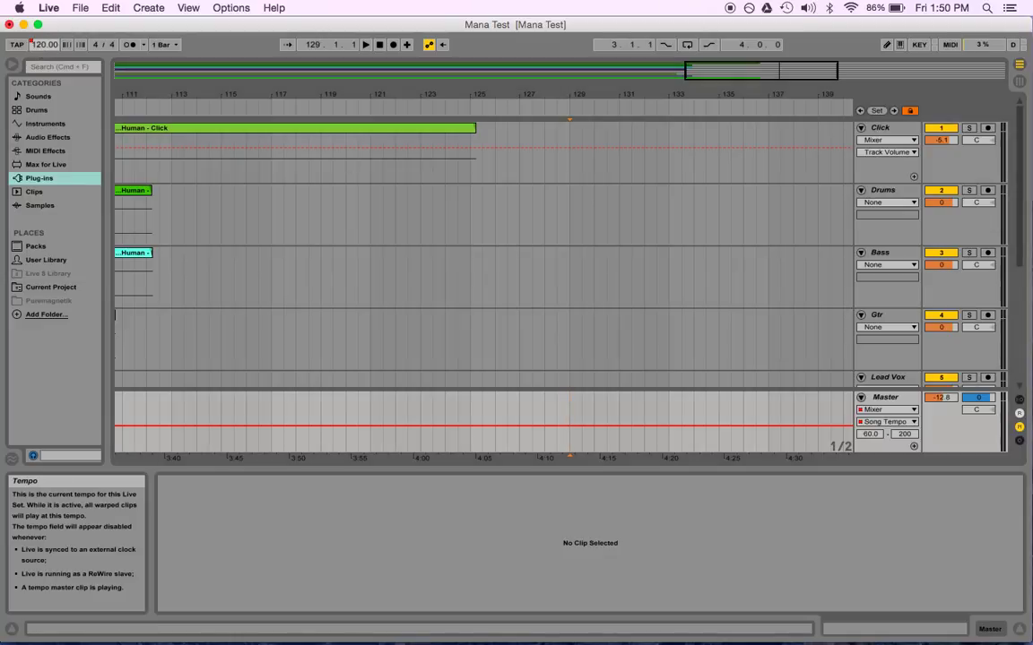
# Record a 160 BPM tempo from bar 129, stop, then delete the 160 breakpoint
pyautogui.click(37, 46)
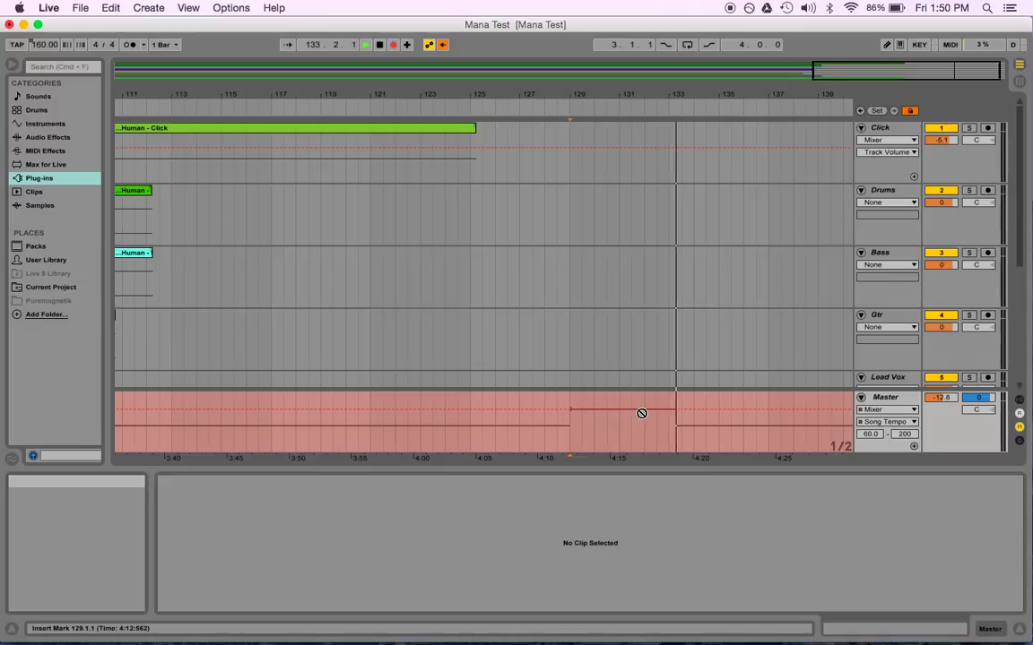
pyautogui.press('space')
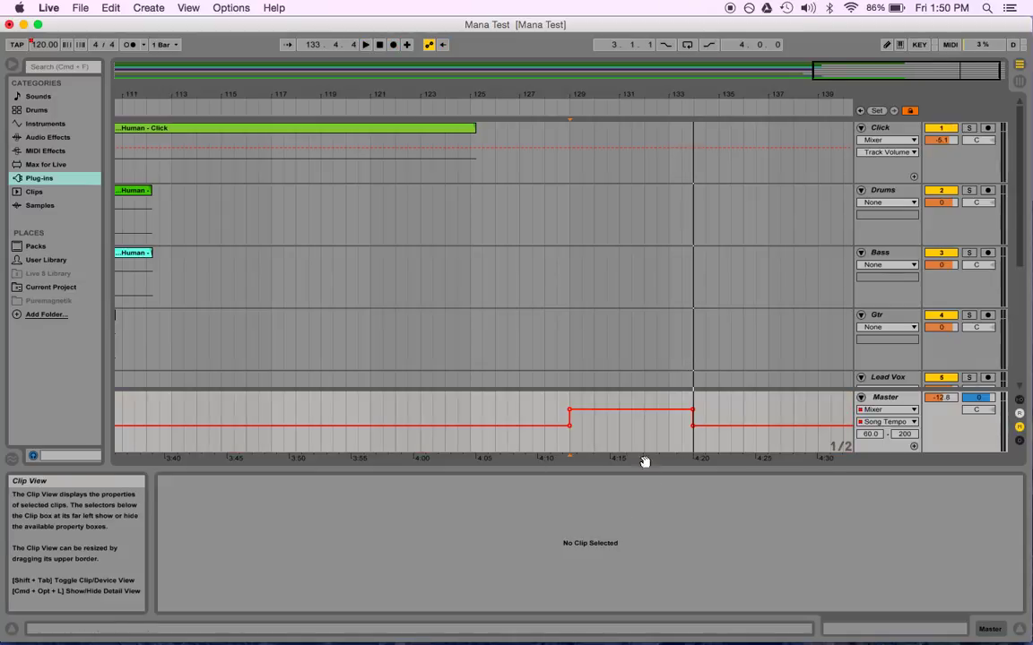
pyautogui.click(570, 413)
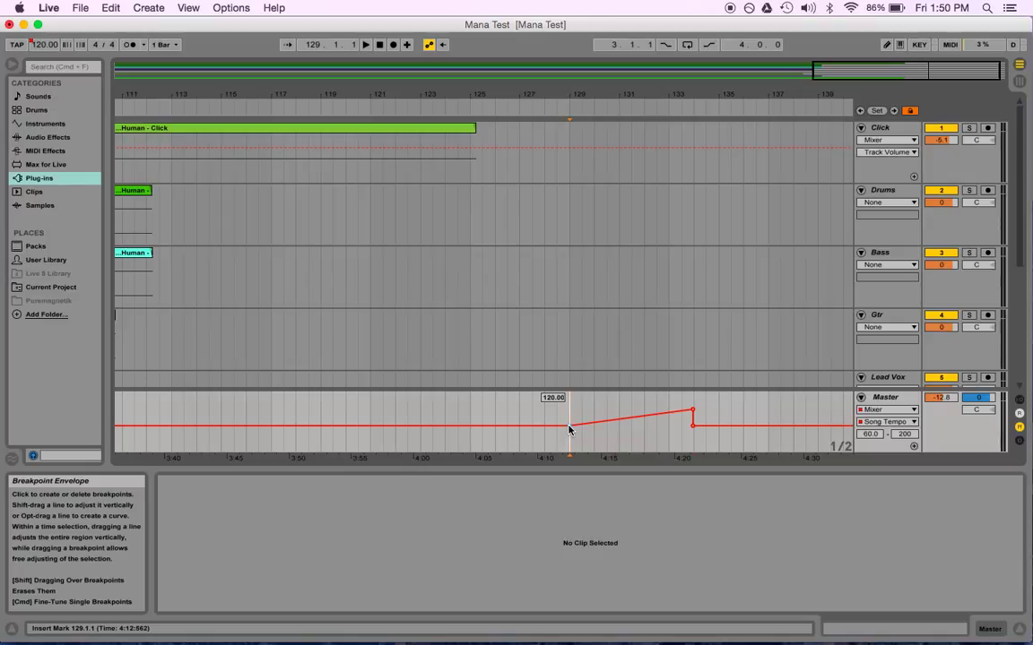
# Delete the 120 tempo breakpoint and zoom out to show most of the song
pyautogui.hscroll(-20, 569, 429)
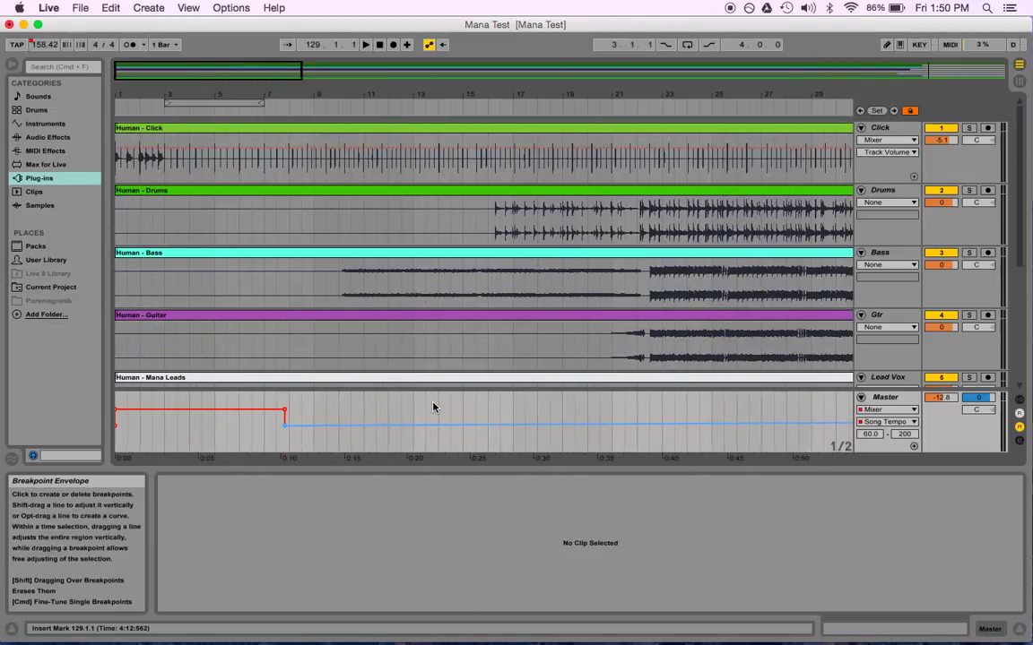
pyautogui.click(284, 428)
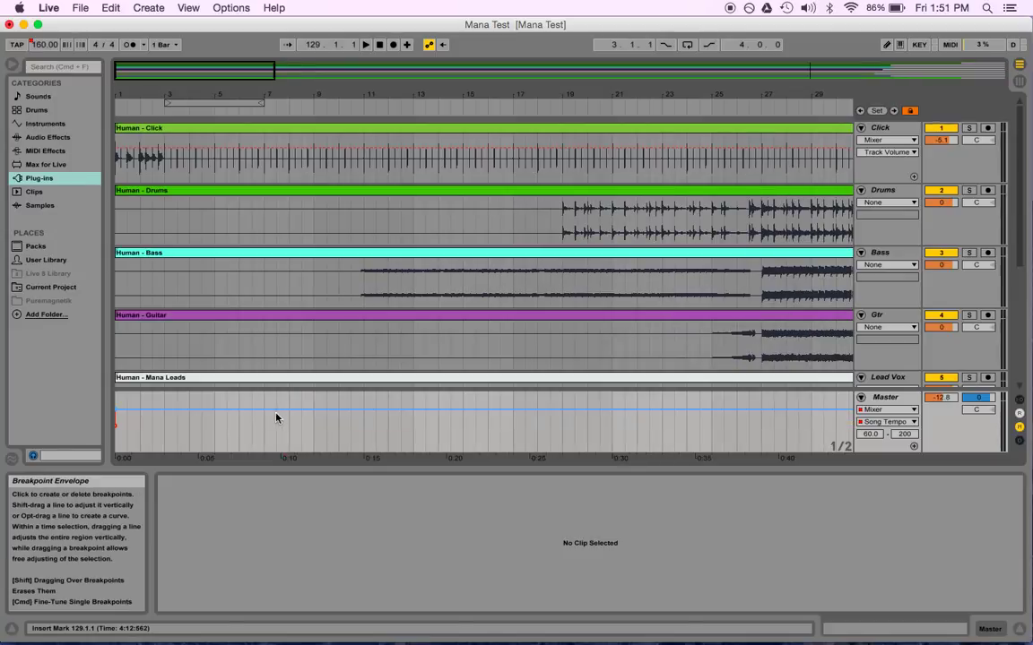
pyautogui.moveTo(426, 97); pyautogui.dragTo(426, 59)
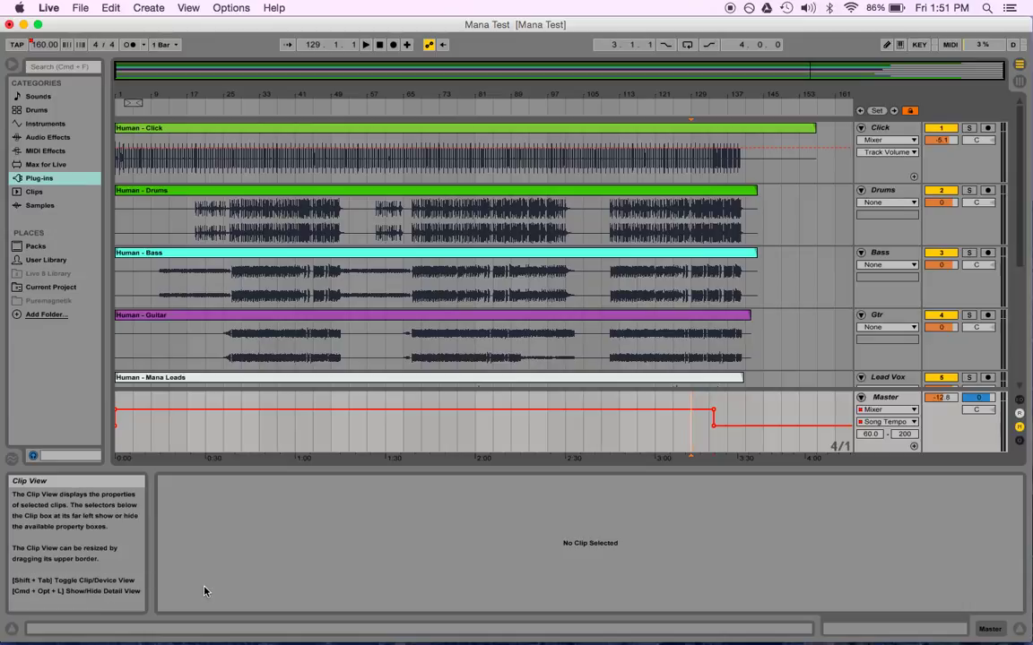
# Place the insert mark at bar 129 in the Master lane and scroll the track list
pyautogui.click(520, 432)
pyautogui.click(666, 439)
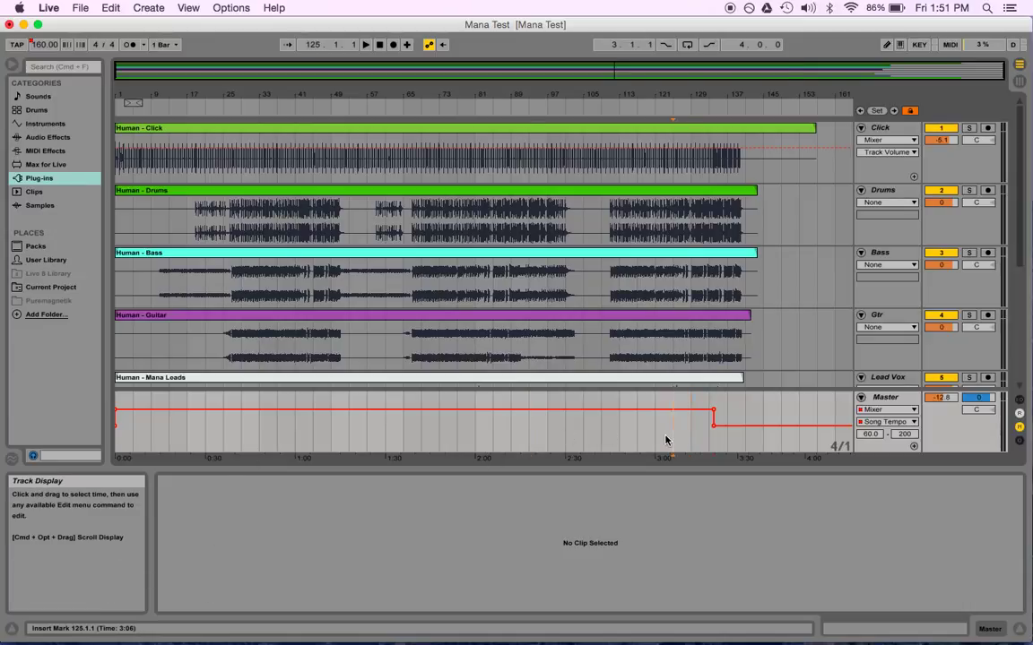
pyautogui.click(694, 430)
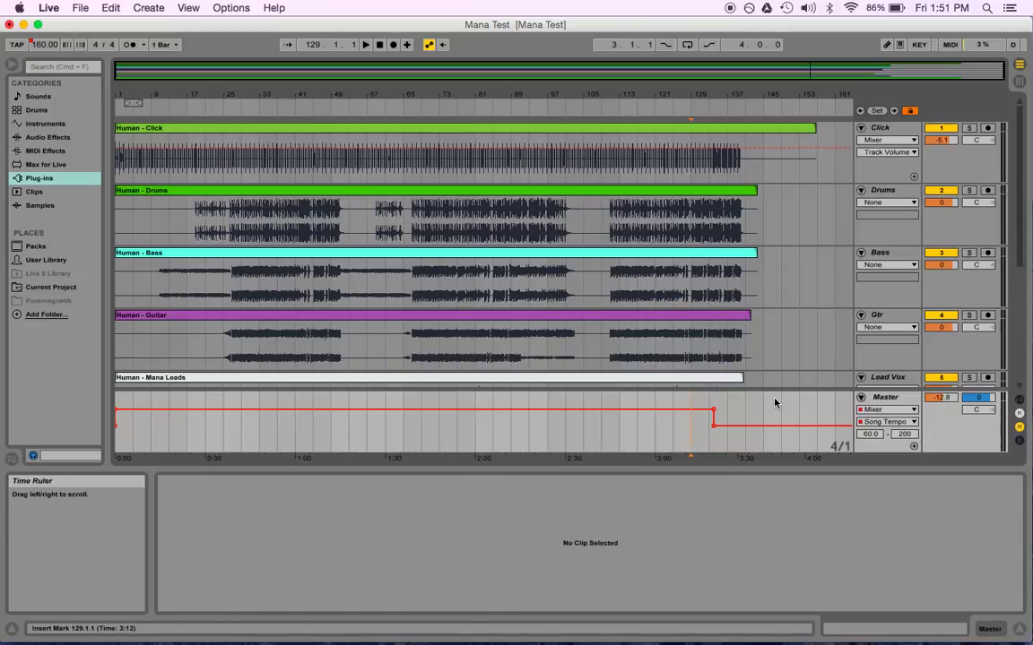
pyautogui.scroll(-1, 772, 404)
pyautogui.scroll(1, 772, 404)
pyautogui.scroll(-5, 774, 403)
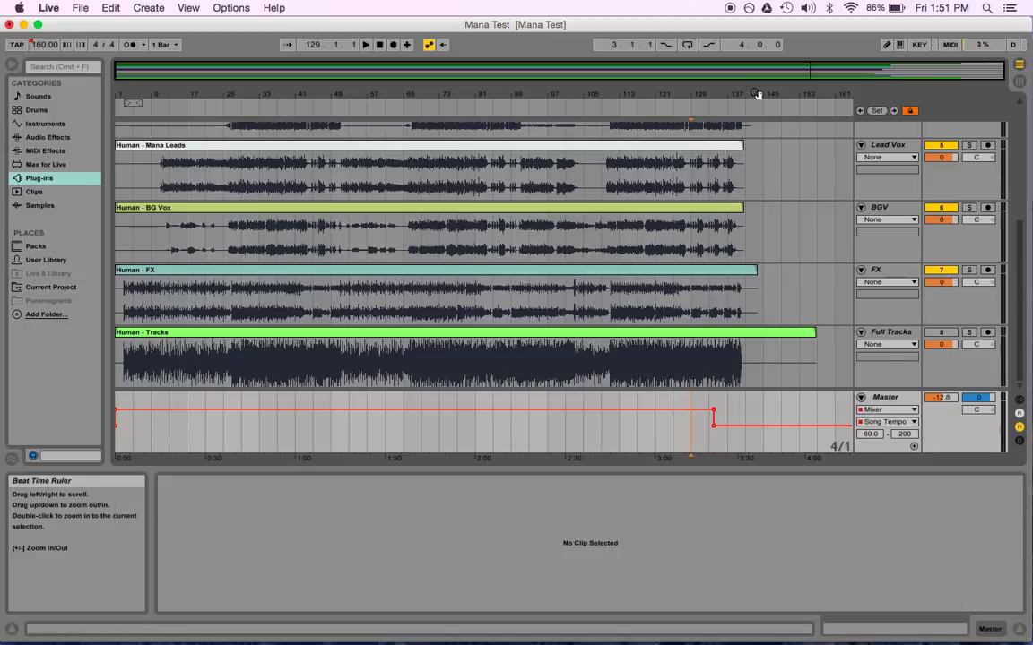
# Zoom into bars 125–163 and set the insert mark at bar 159 in the Master lane
pyautogui.moveTo(756, 97); pyautogui.dragTo(682, 362)
pyautogui.scroll(1, 681, 363)
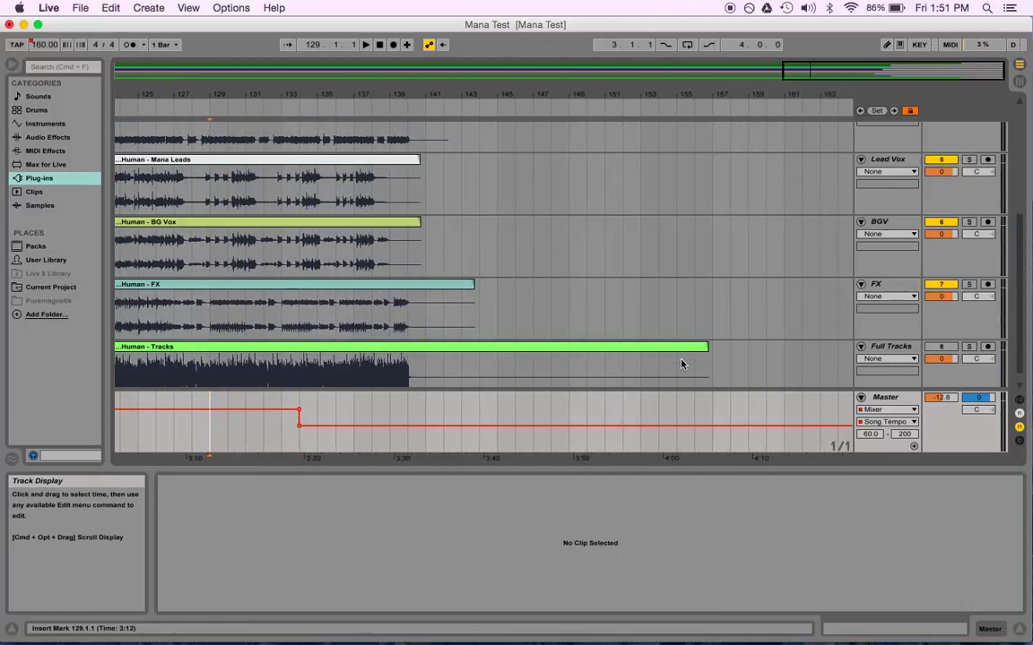
pyautogui.click(742, 417)
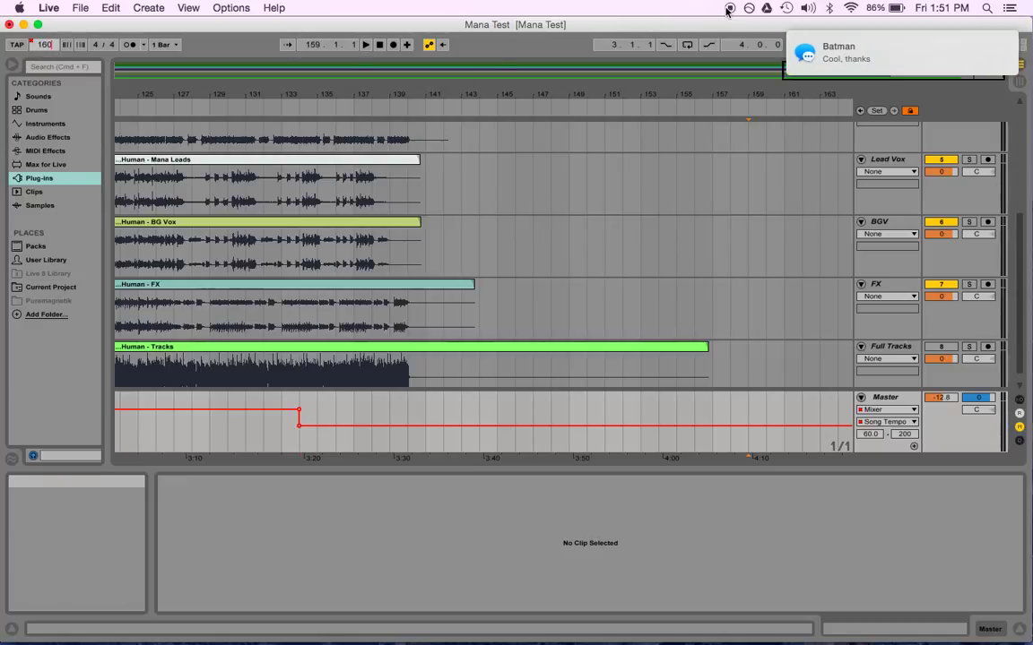
pyautogui.moveTo(867, 58)
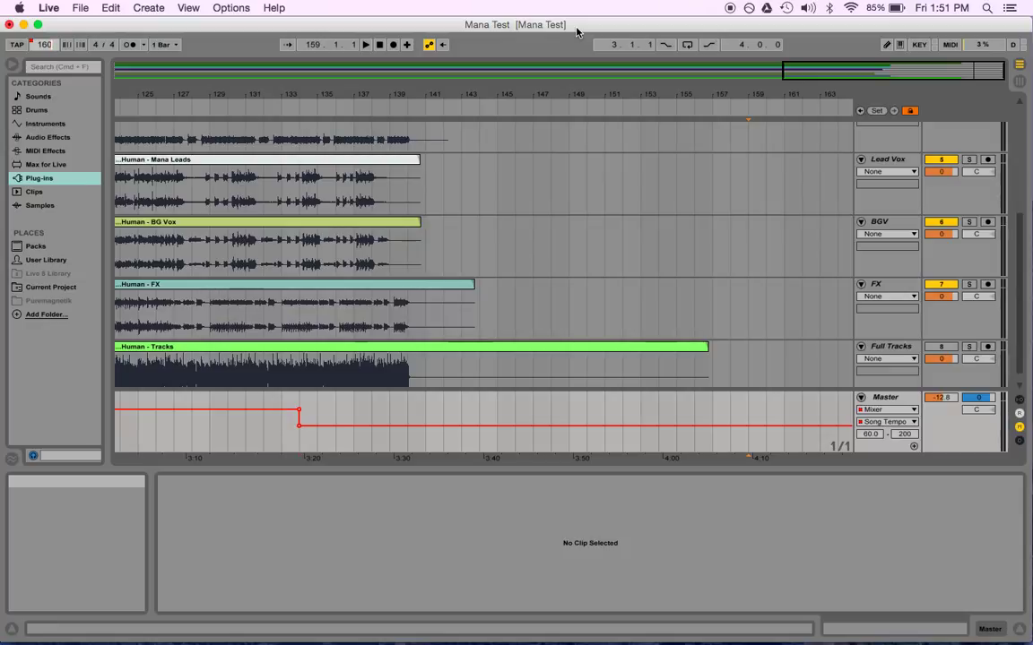
# Confirm 160 BPM and record it into the arrangement with a brief Arrangement Record pass
pyautogui.press('Return')
pyautogui.click(392, 44)
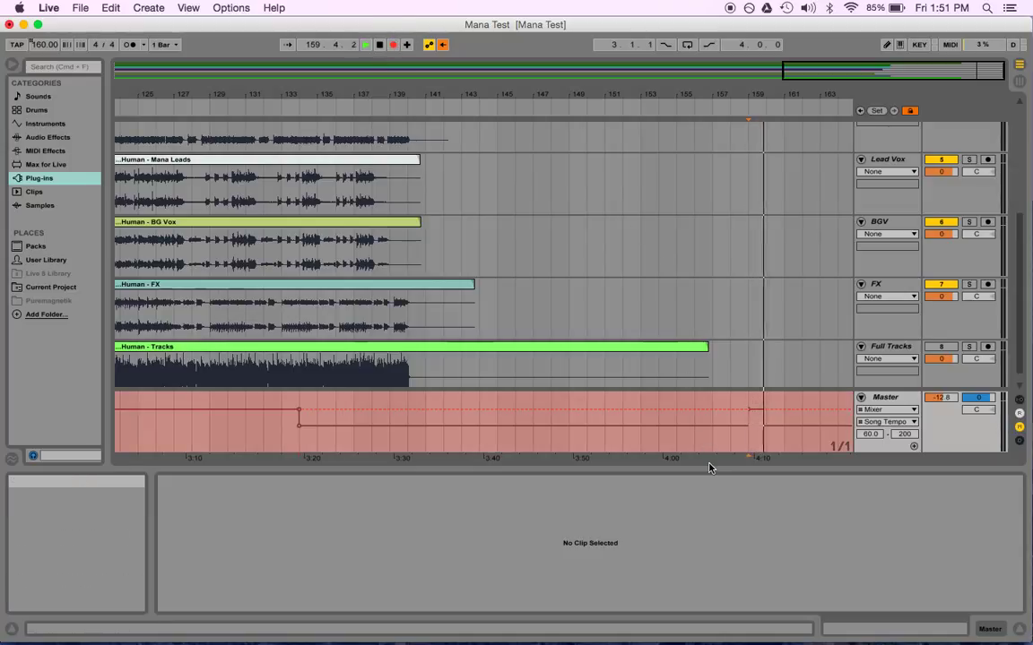
pyautogui.press('space')
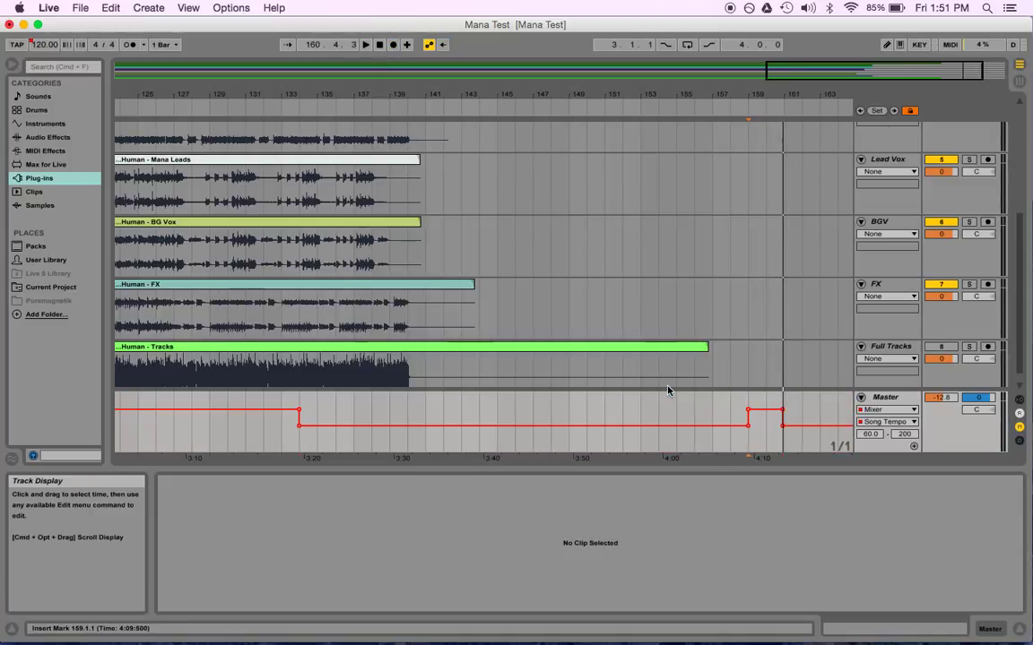
# Delete the stray low, extra 160 and 120 tempo breakpoints so the tempo line stays flat
pyautogui.click(749, 425)
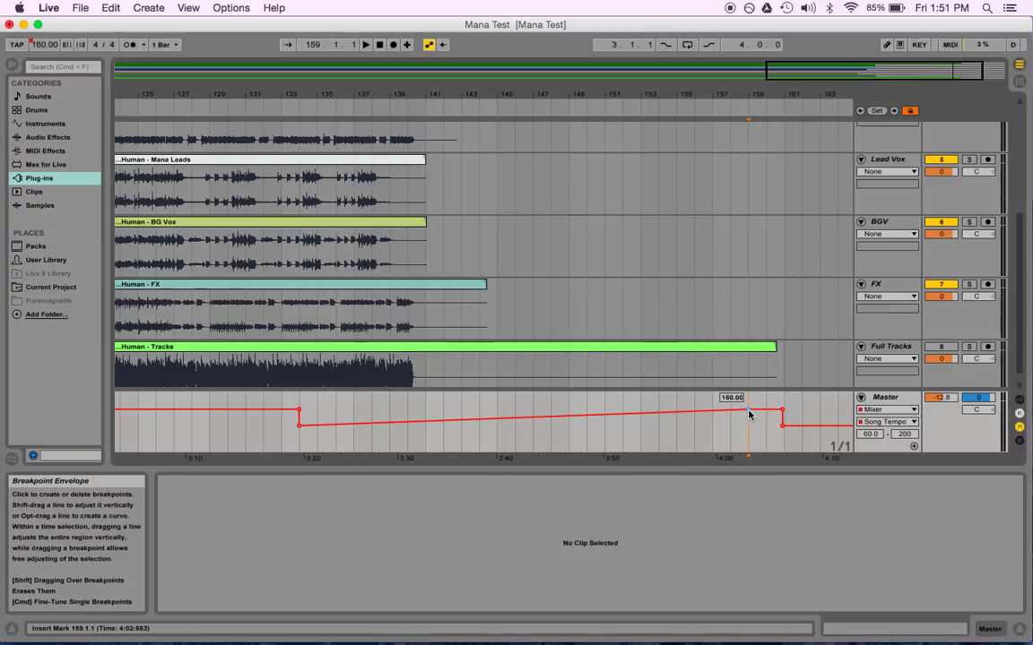
pyautogui.click(748, 415)
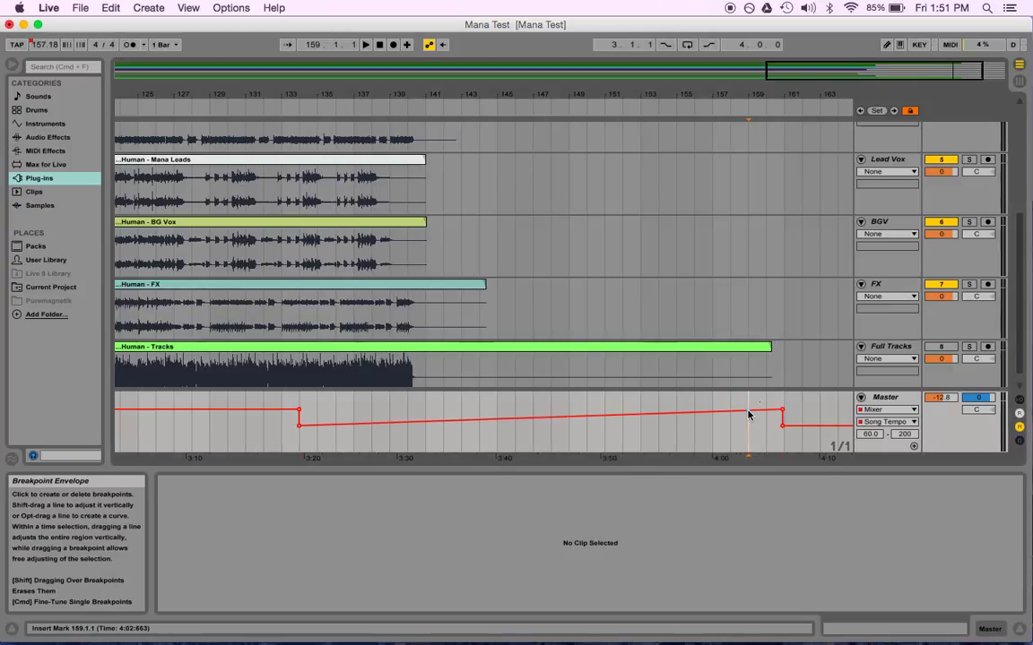
pyautogui.click(300, 425)
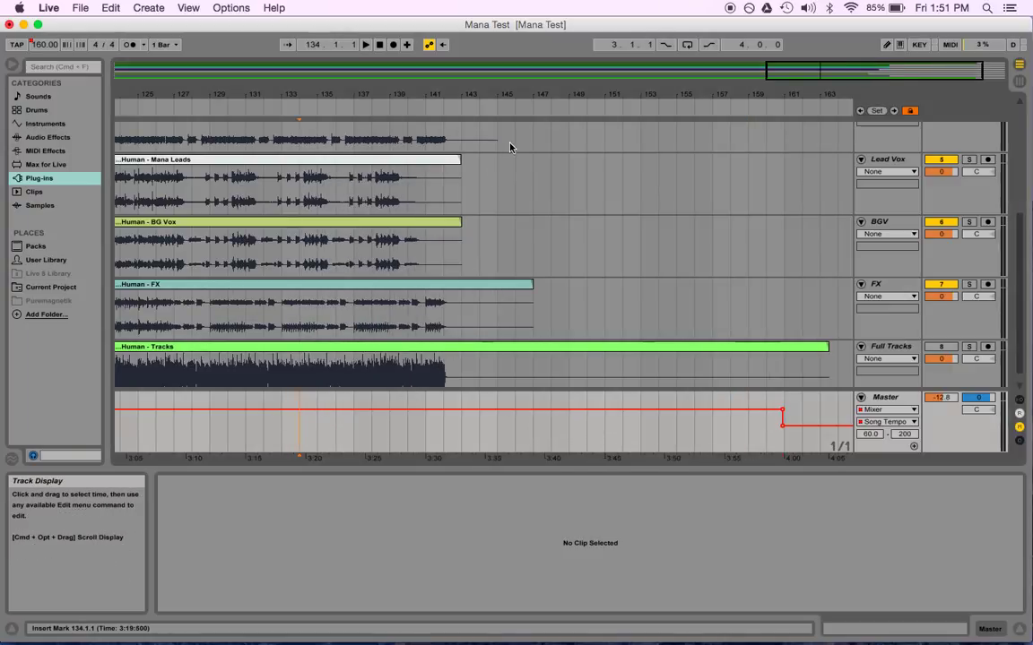
pyautogui.moveTo(511, 97); pyautogui.dragTo(760, 53)
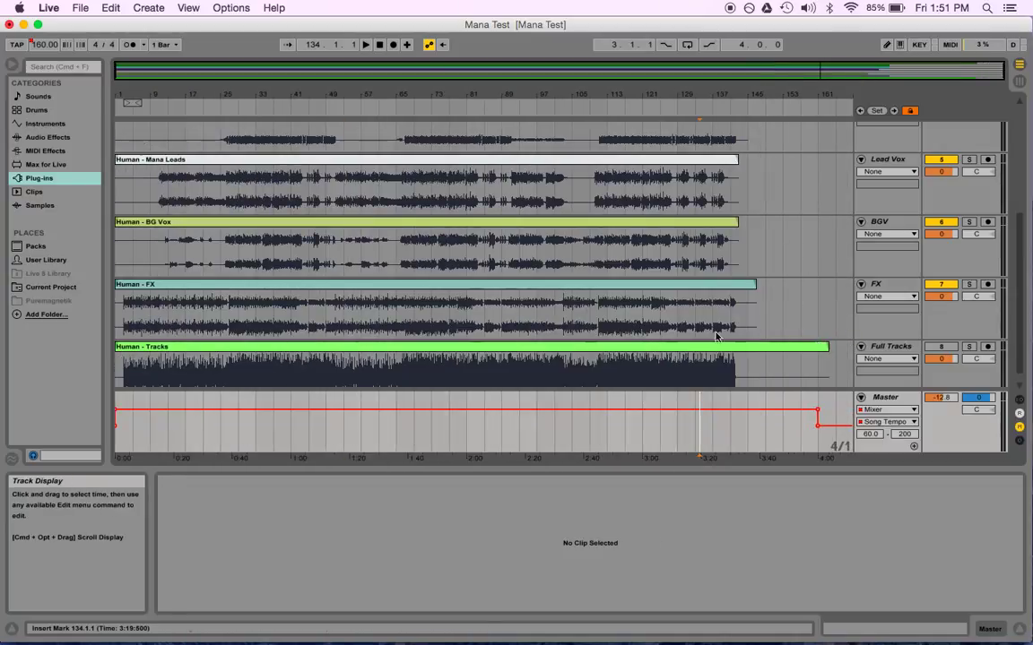
pyautogui.scroll(1, 502, 377)
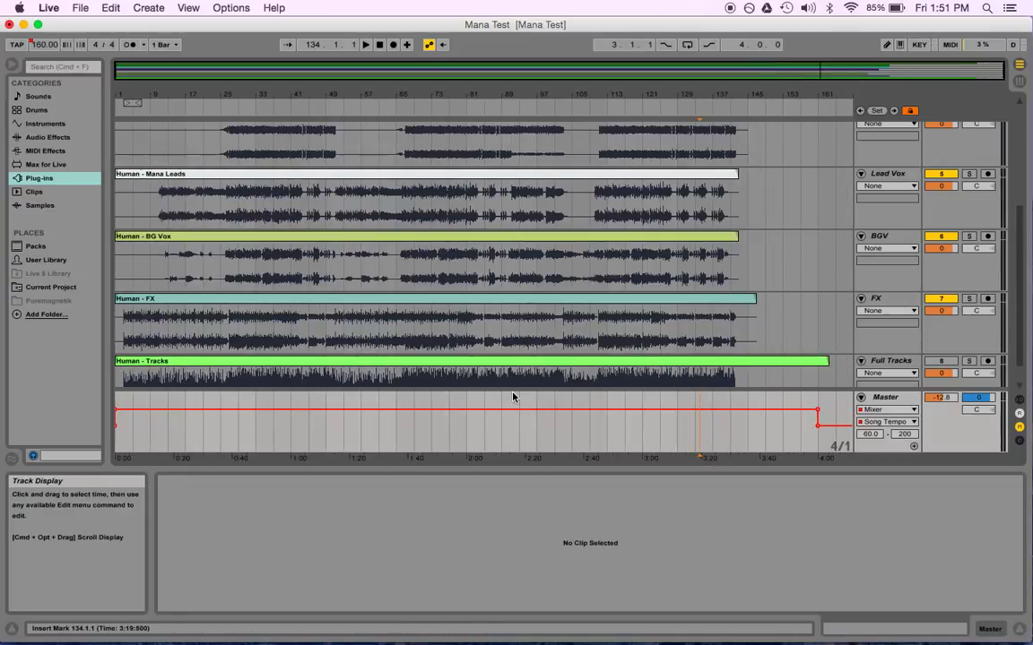
pyautogui.click(154, 427)
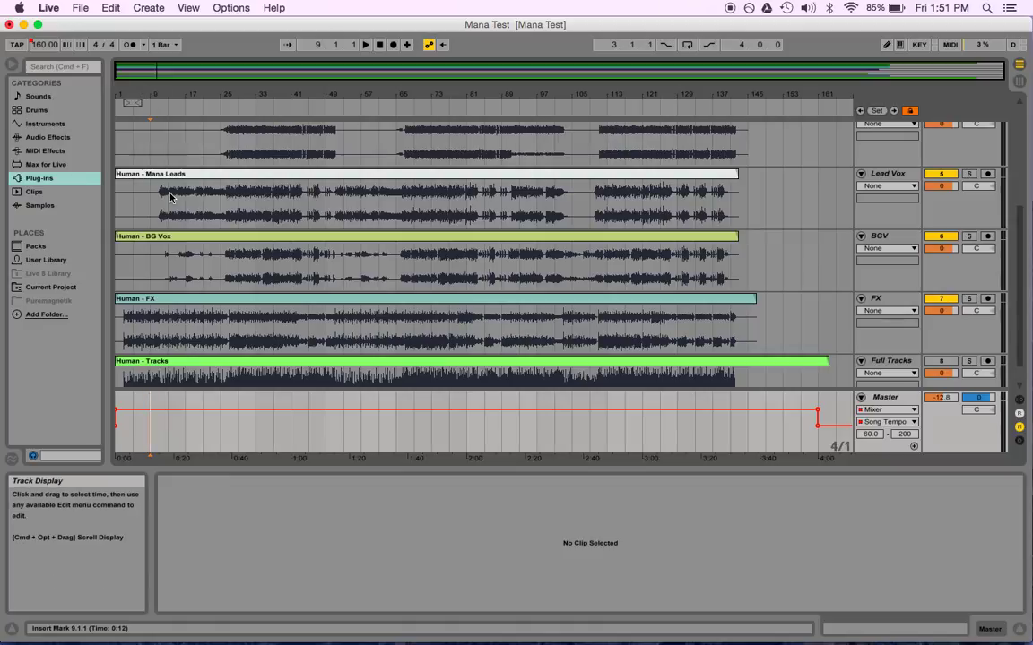
pyautogui.scroll(5, 173, 198)
pyautogui.scroll(-5, 173, 199)
pyautogui.scroll(5, 179, 179)
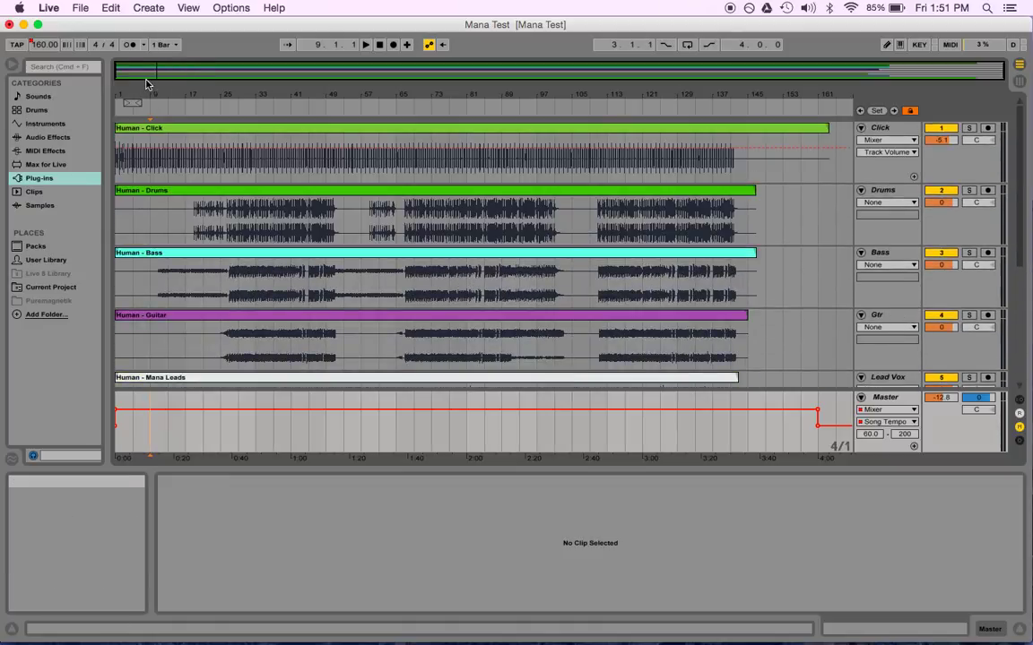
pyautogui.moveTo(145, 85); pyautogui.dragTo(217, 231)
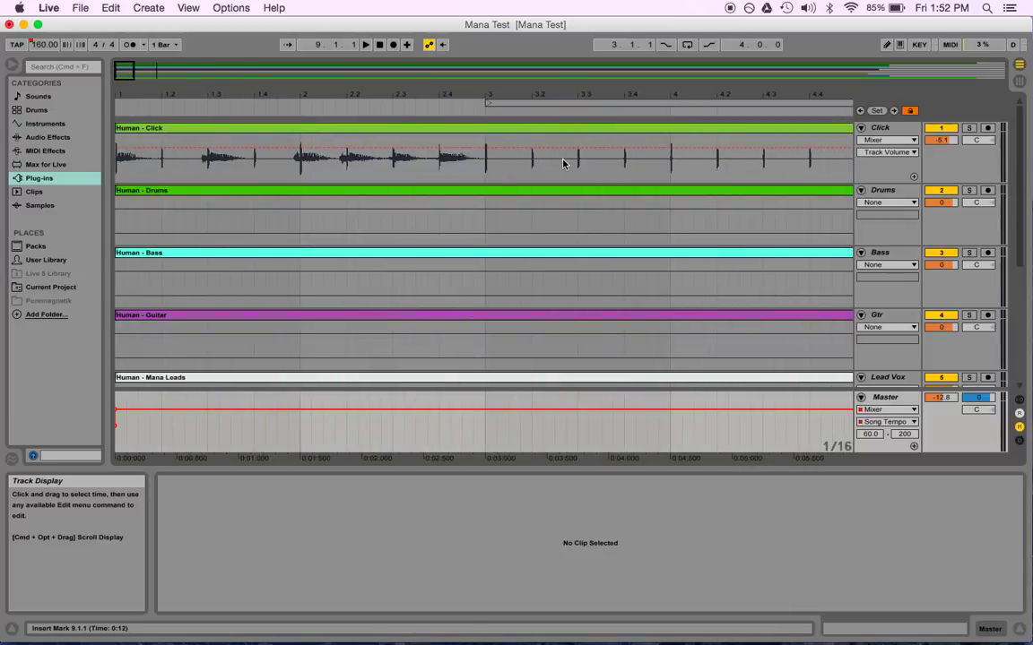
pyautogui.hscroll(3, 669, 164)
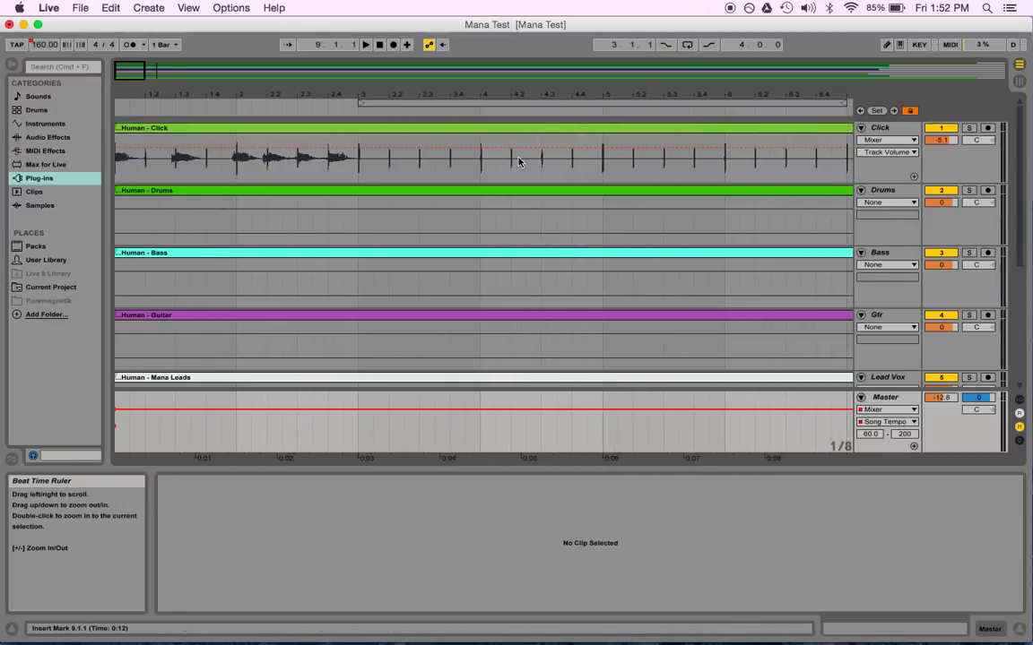
pyautogui.hscroll(10, 519, 161)
pyautogui.hscroll(15, 519, 162)
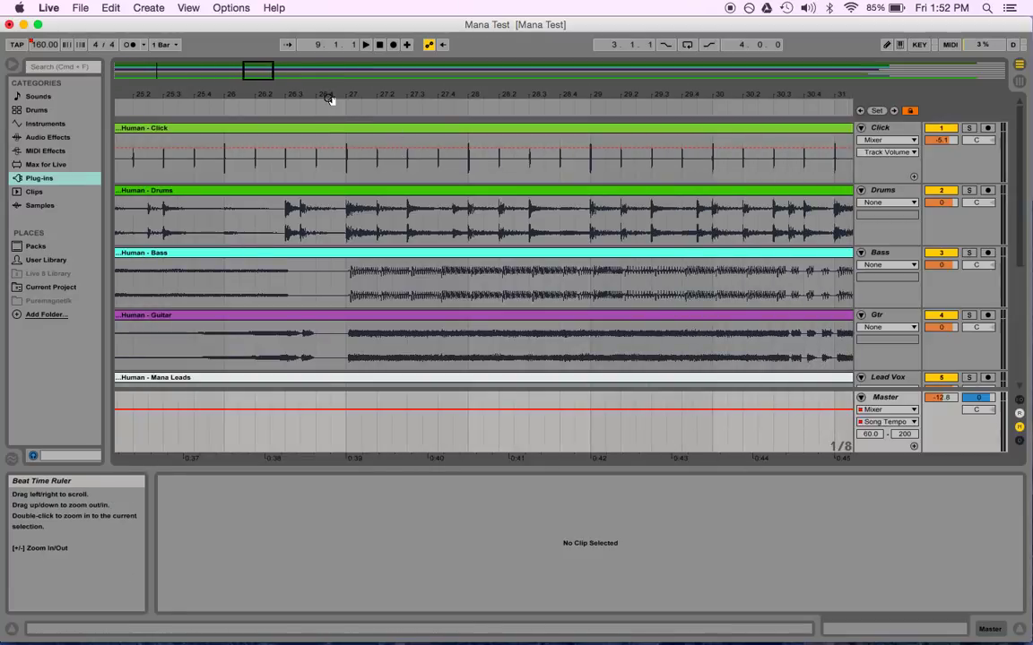
pyautogui.moveTo(329, 98); pyautogui.dragTo(330, 144)
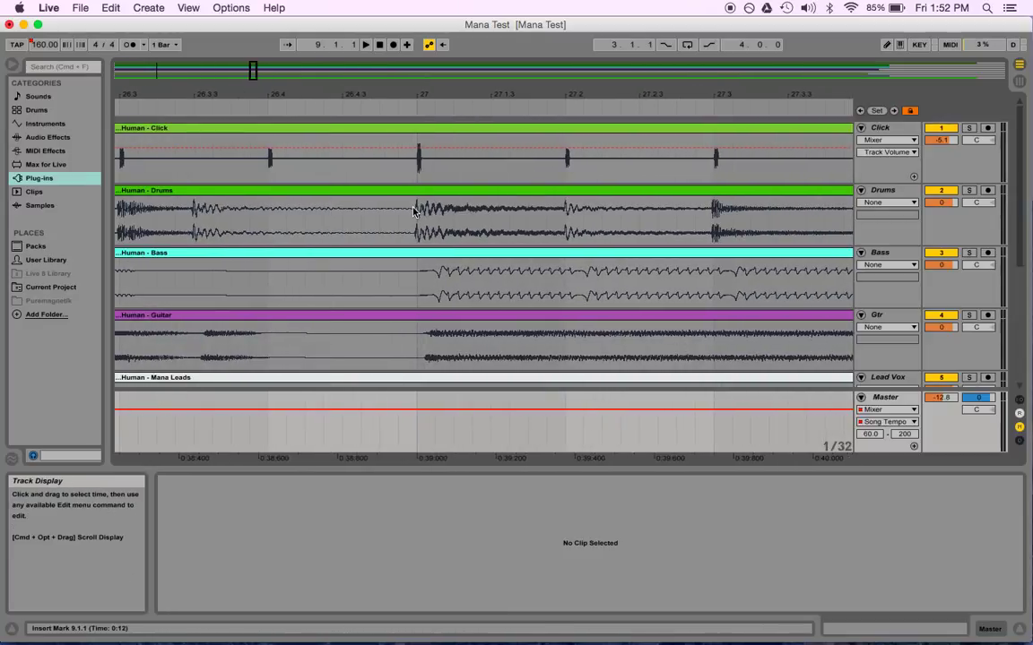
pyautogui.moveTo(445, 94); pyautogui.dragTo(445, 72)
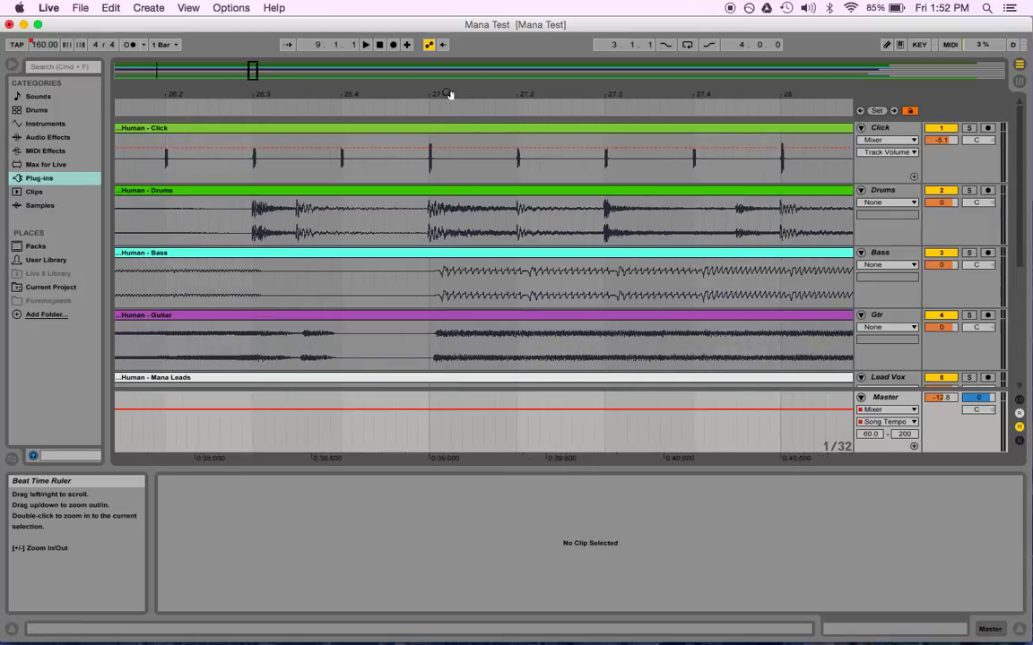
pyautogui.press('-')
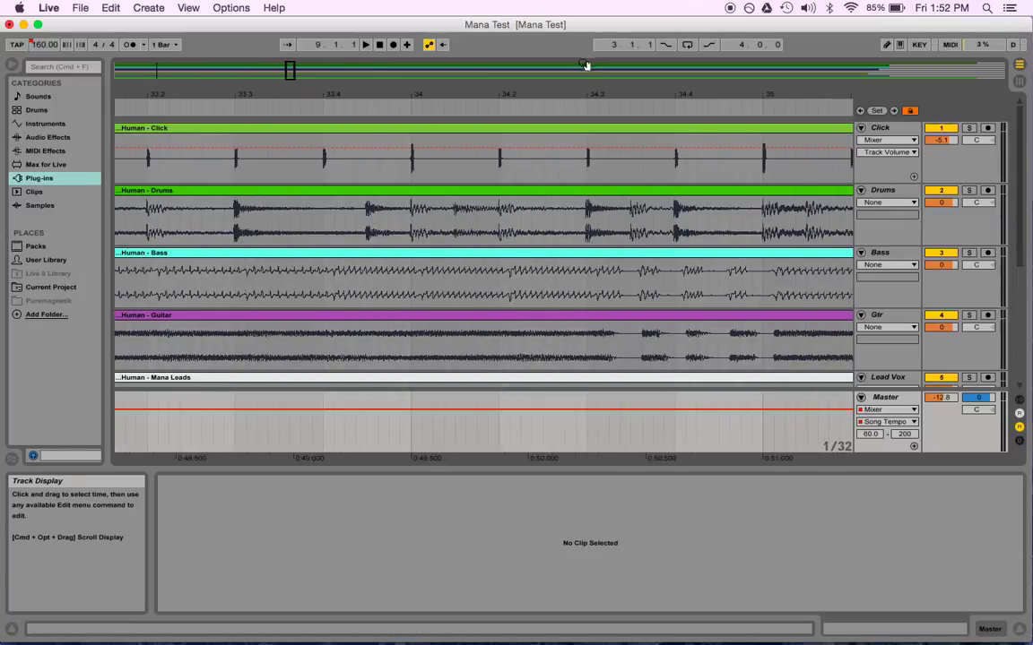
pyautogui.moveTo(570, 94); pyautogui.dragTo(570, 76)
pyautogui.press('-')
pyautogui.press('-')
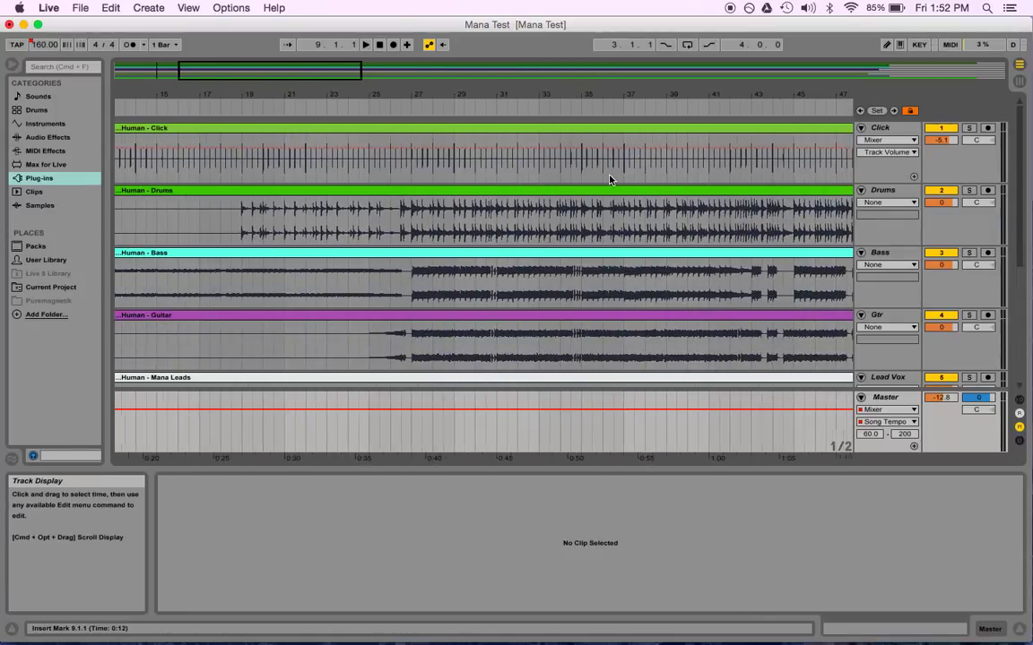
pyautogui.hscroll(10, 610, 178)
pyautogui.hscroll(10, 609, 179)
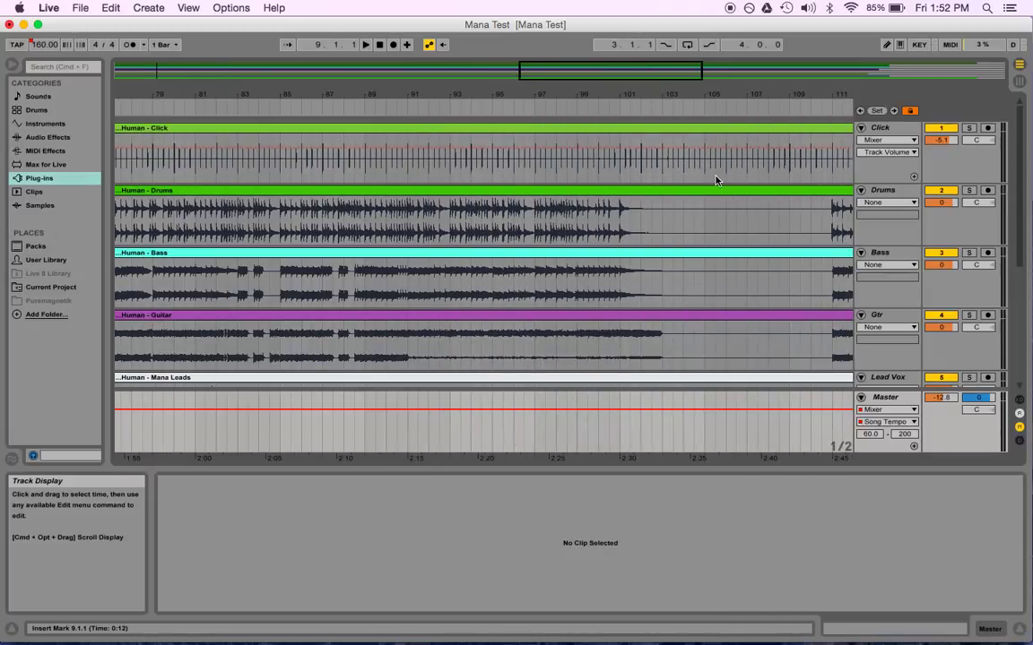
pyautogui.moveTo(283, 93)
pyautogui.mouseDown()
pyautogui.moveTo(283, 206)
pyautogui.moveTo(283, 72)
pyautogui.mouseUp()
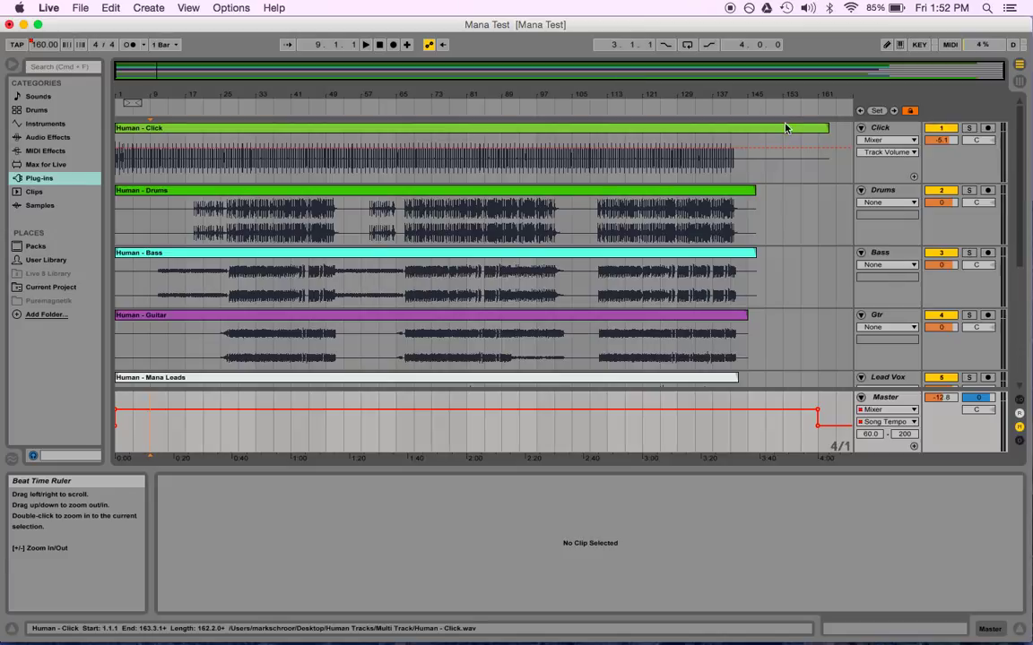
pyautogui.moveTo(706, 93); pyautogui.dragTo(645, 217)
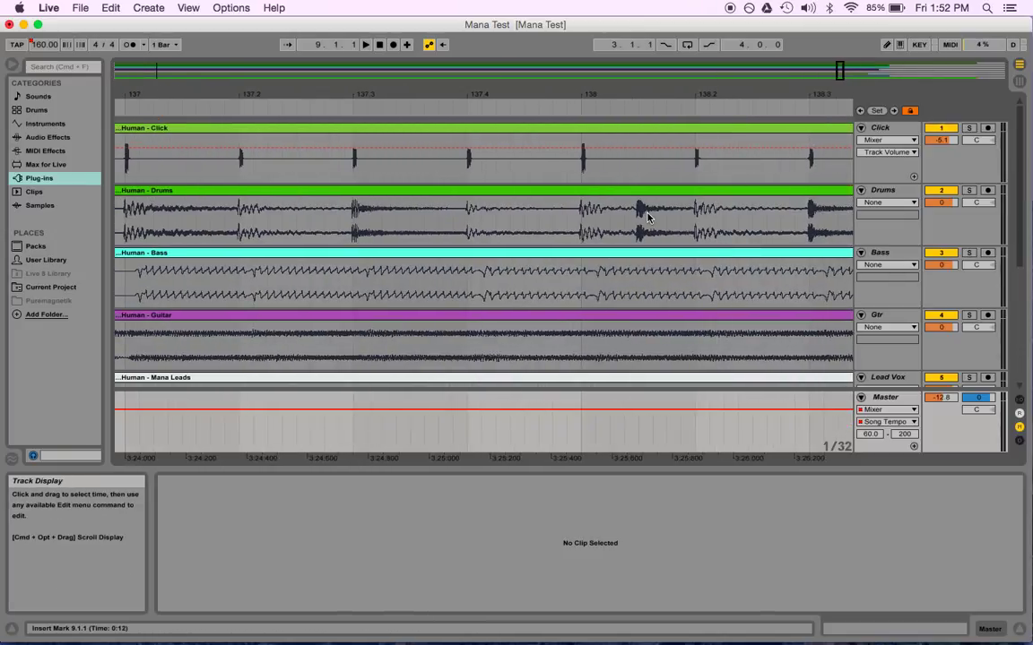
pyautogui.hscroll(2, 645, 217)
pyautogui.hscroll(5, 647, 217)
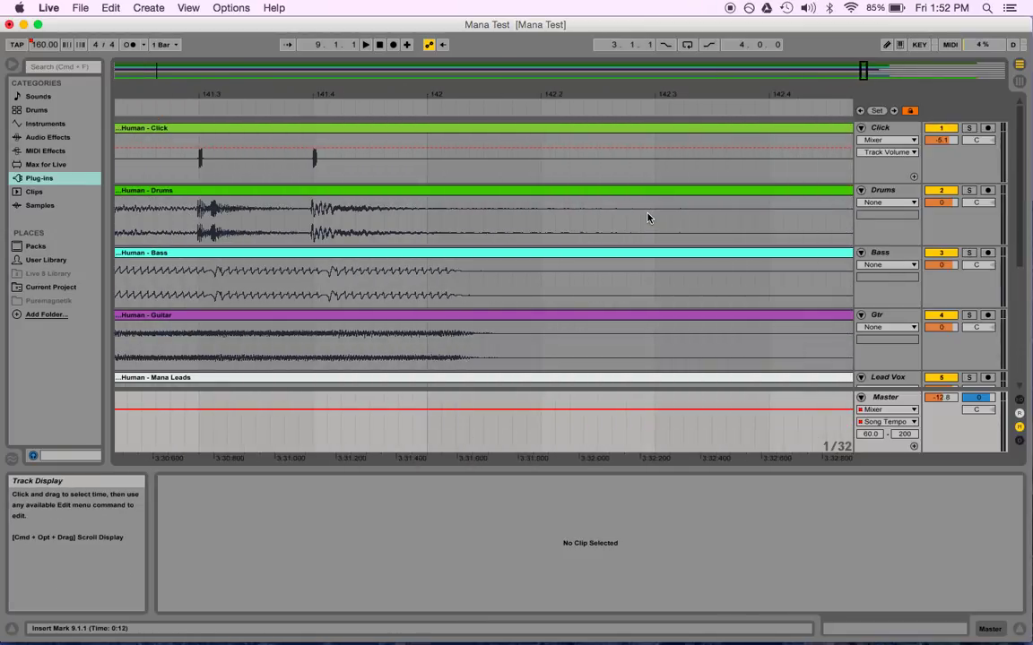
pyautogui.moveTo(342, 90); pyautogui.dragTo(341, 53)
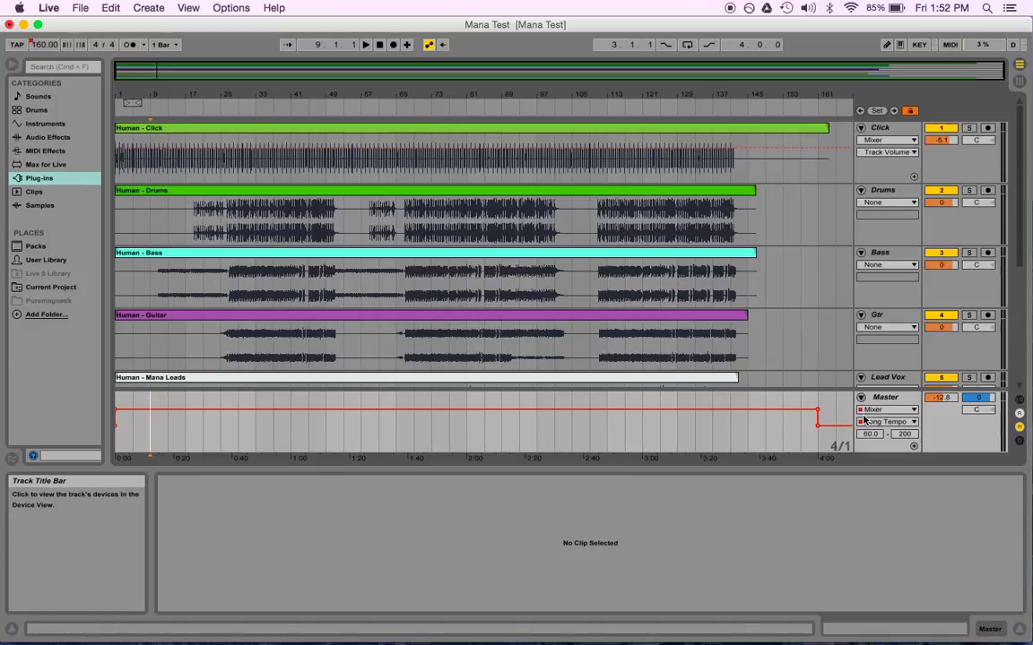
pyautogui.click(731, 428)
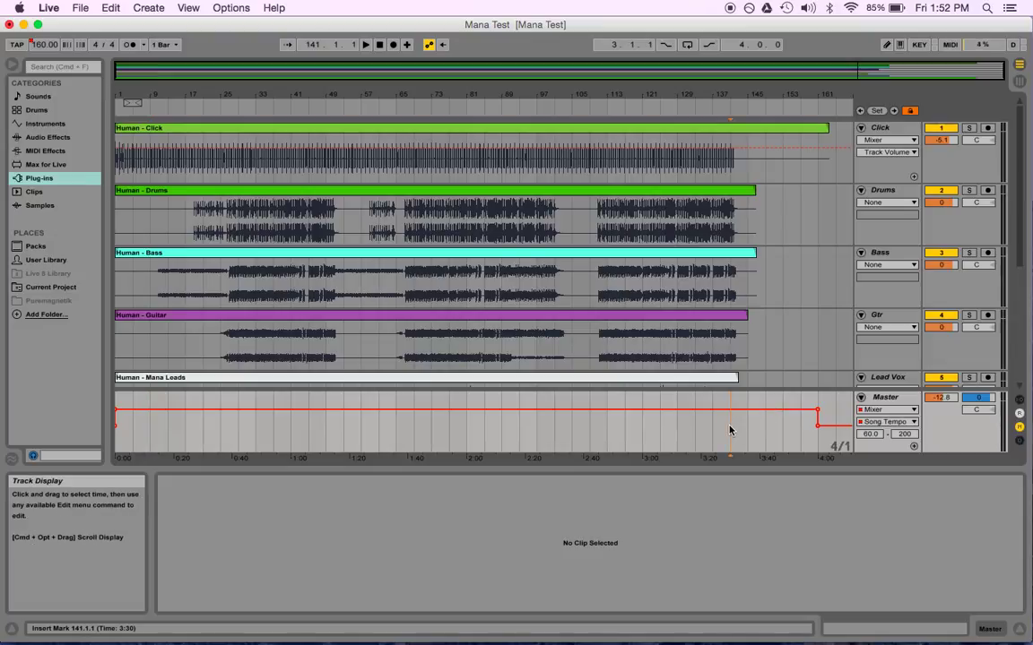